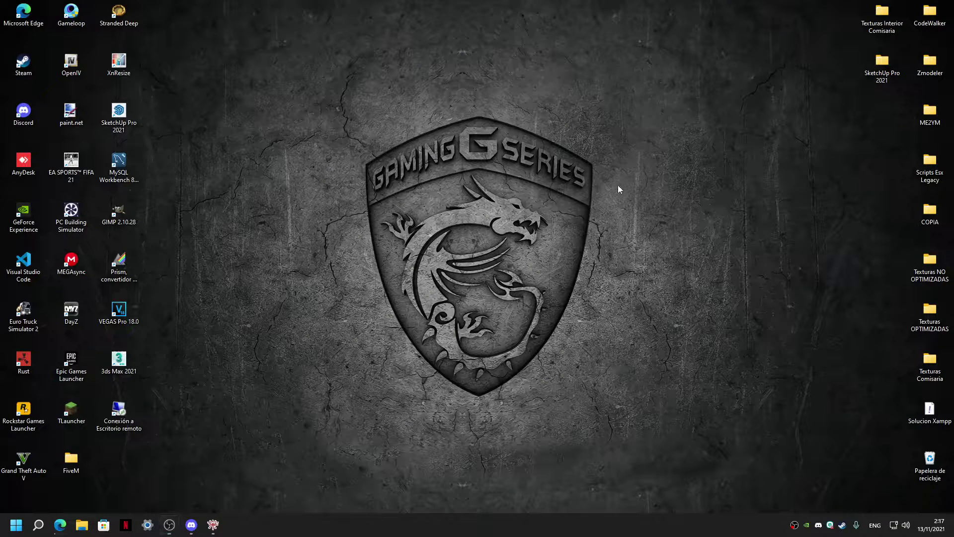
- Switch the Windows keyboard input language from ENG to French (FRA)
key("super+space")
key("super+space")
- Open the CodeWalker desktop folder and launch the CodeWalker application from it
double_click(929, 14)
left_click(110, 189)
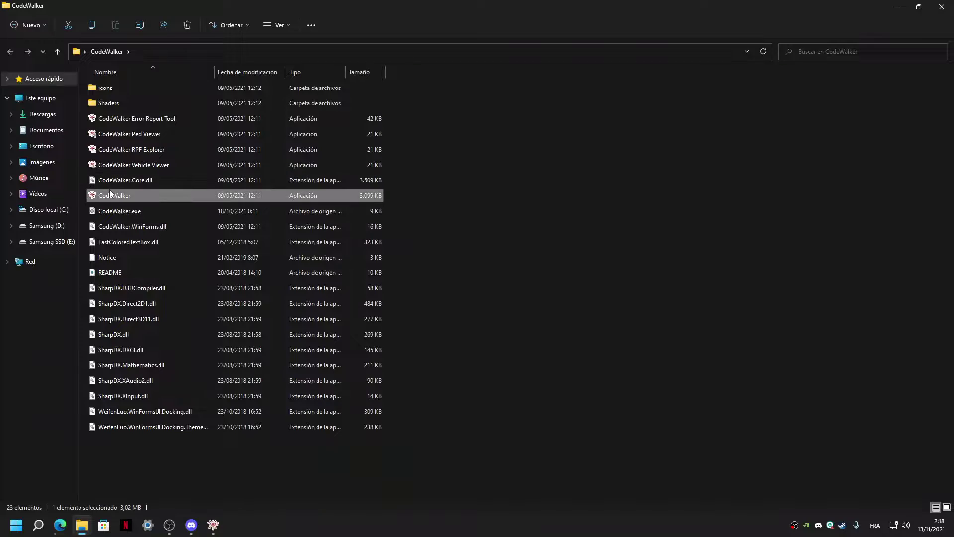
left_click(942, 7)
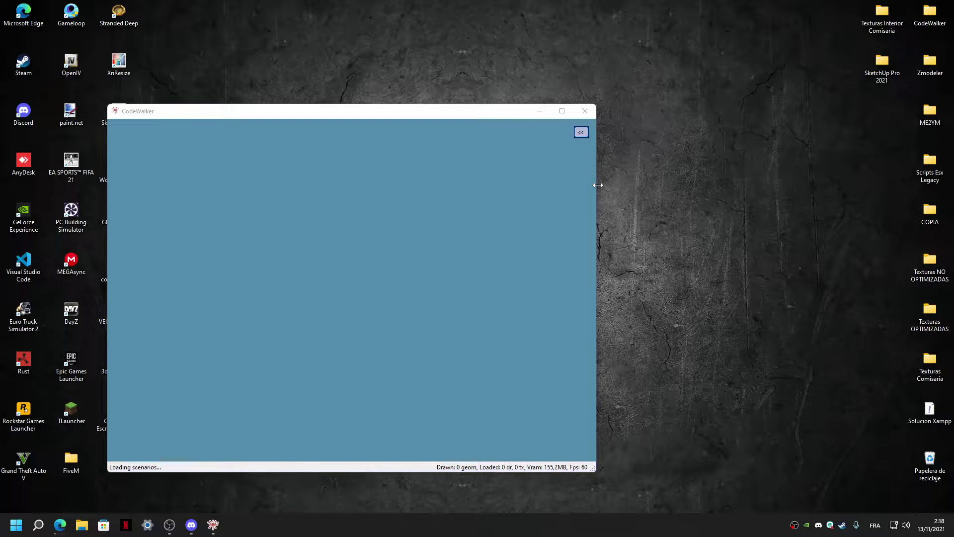
- Focus CodeWalker and wait for caches and scenarios to load into the 3D city view
left_click(191, 525)
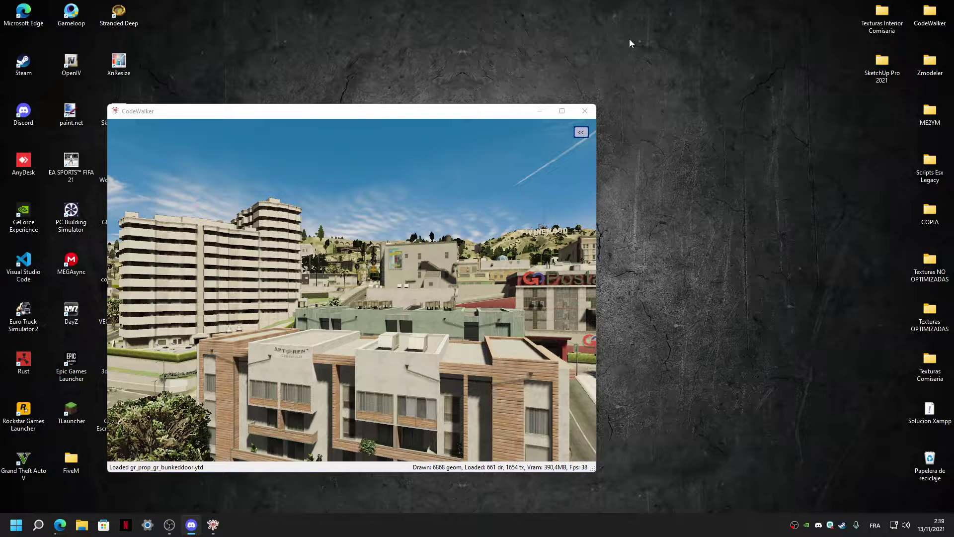
- Maximize the CodeWalker viewer, switch input back to English, and fly toward the city
left_click(562, 111)
mouse_move(526, 261)
left_mouse_down()
mouse_move(518, 249)
mouse_move(476, 264)
mouse_move(513, 324)
mouse_move(499, 264)
left_mouse_up()
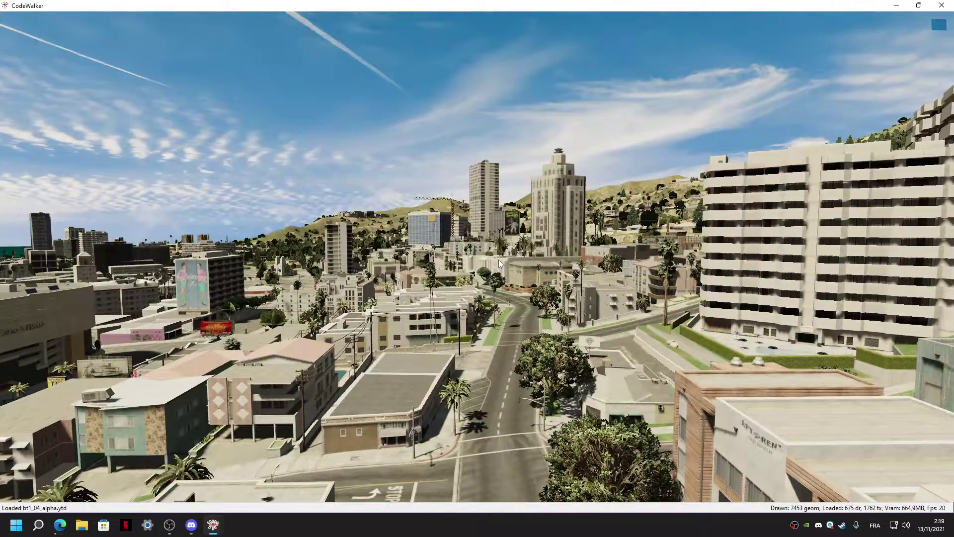
key("super+space")
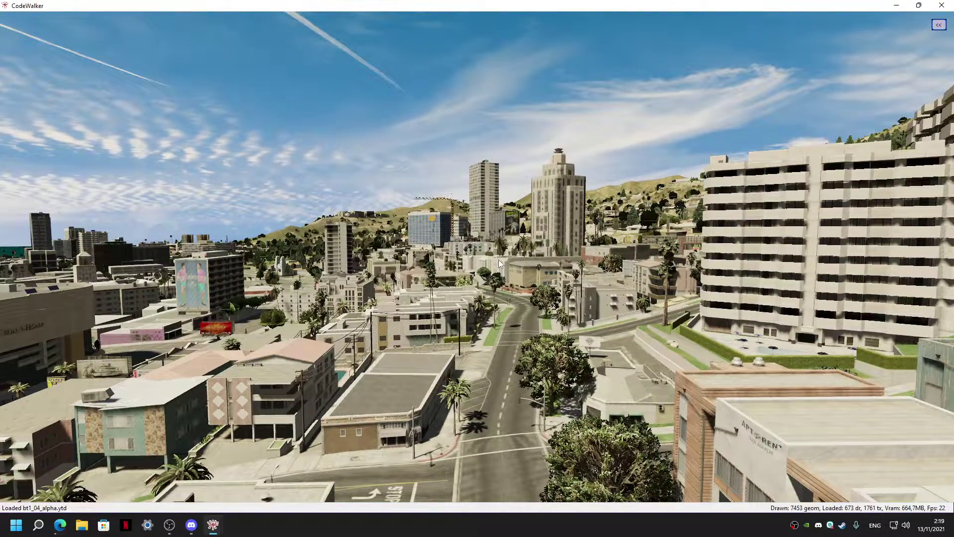
key("w")
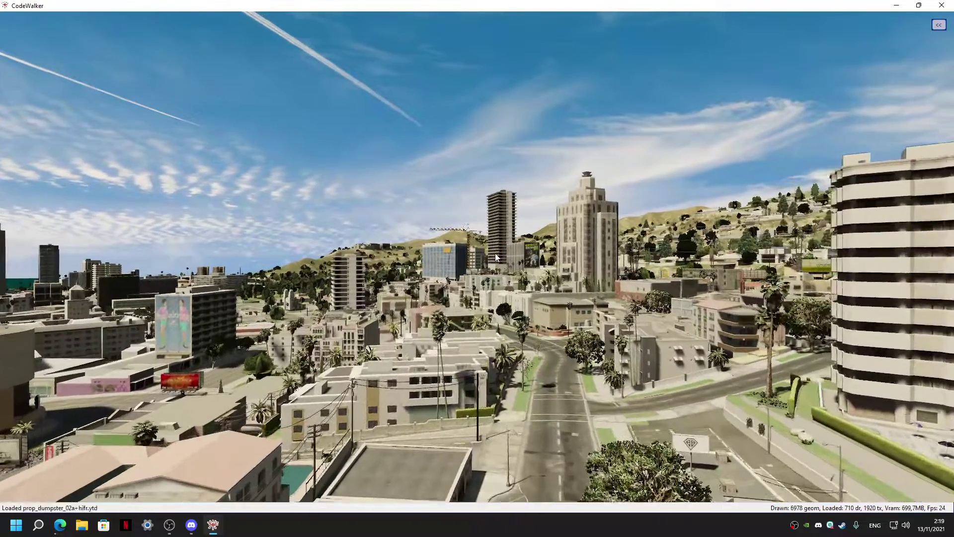
key("w")
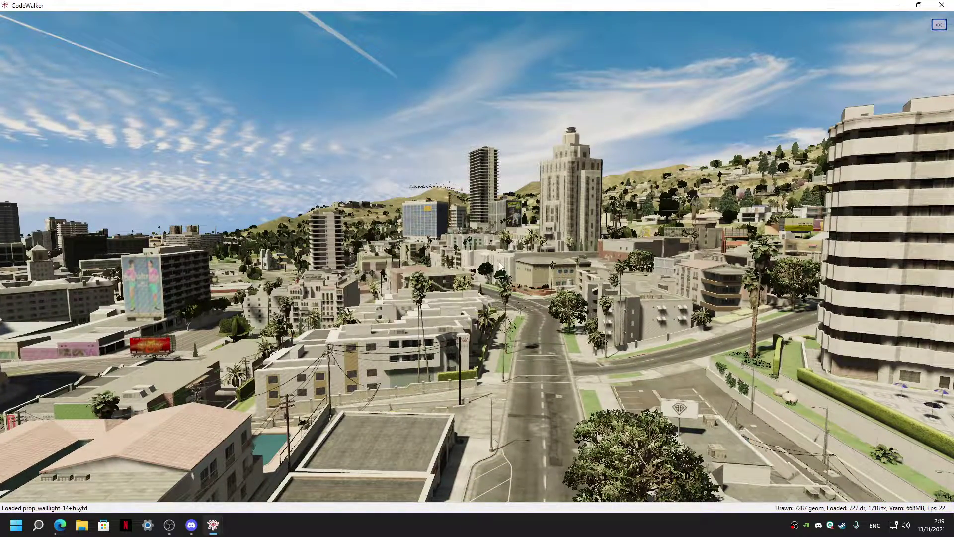
- Turn and fly over the city until the downtown skyscrapers are in view
left_click_drag(499, 265, 434, 294)
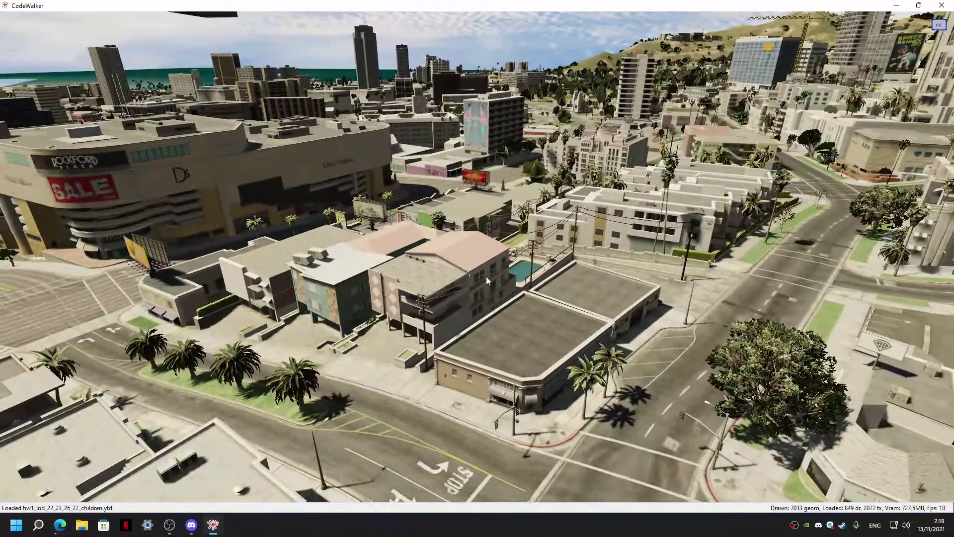
mouse_move(486, 276)
left_mouse_down()
mouse_move(446, 286)
mouse_move(507, 243)
mouse_move(553, 233)
left_mouse_up()
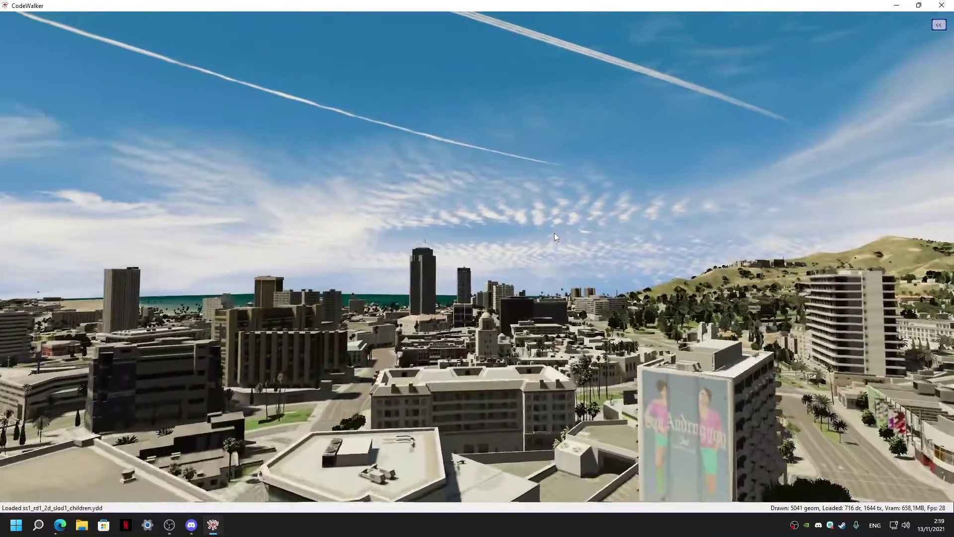
key("w")
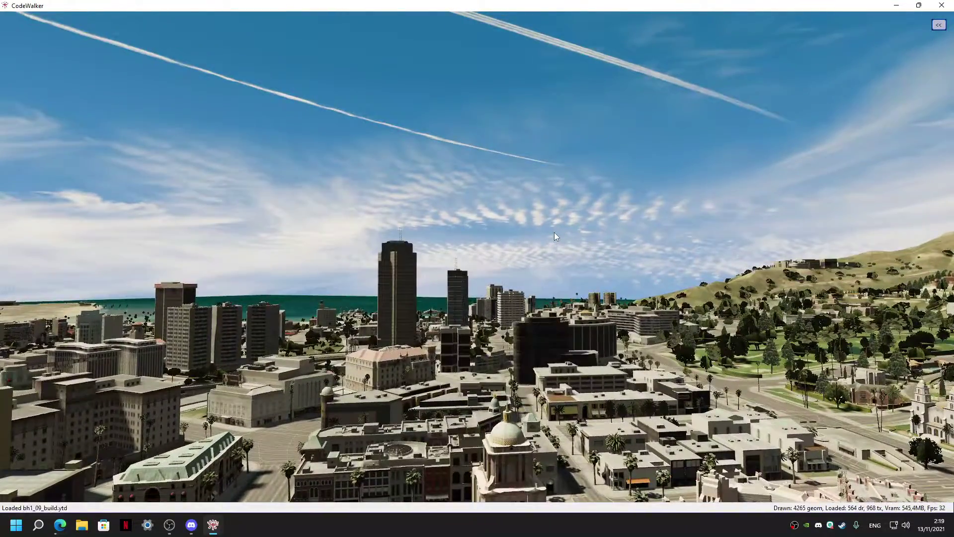
mouse_move(555, 236)
left_mouse_down()
mouse_move(517, 319)
mouse_move(497, 305)
mouse_move(503, 300)
mouse_move(571, 362)
mouse_move(556, 330)
mouse_move(453, 328)
mouse_move(466, 333)
left_mouse_up()
key("w")
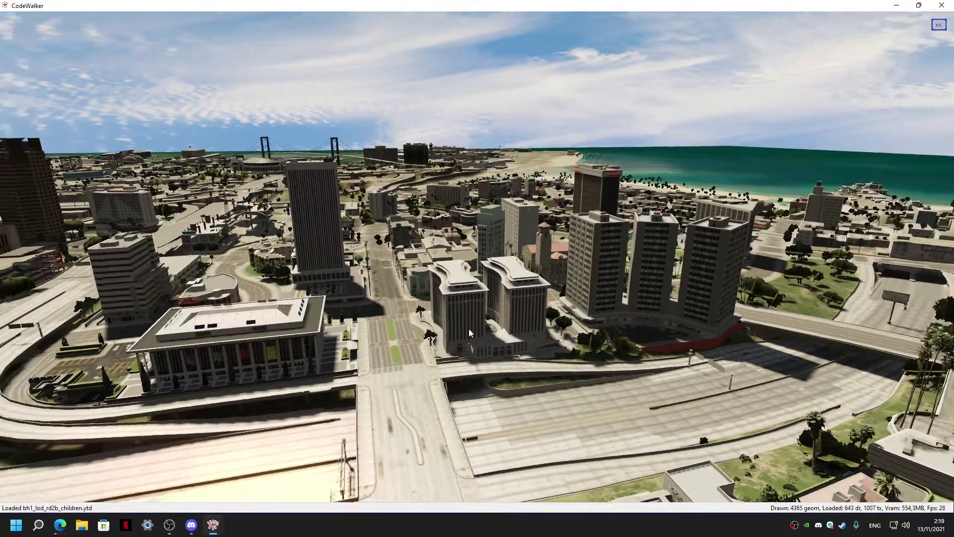
mouse_move(466, 333)
left_mouse_down()
mouse_move(377, 320)
mouse_move(468, 304)
mouse_move(445, 330)
mouse_move(297, 317)
mouse_move(383, 213)
mouse_move(411, 315)
mouse_move(385, 261)
mouse_move(396, 252)
mouse_move(481, 258)
mouse_move(466, 224)
mouse_move(478, 238)
left_mouse_up()
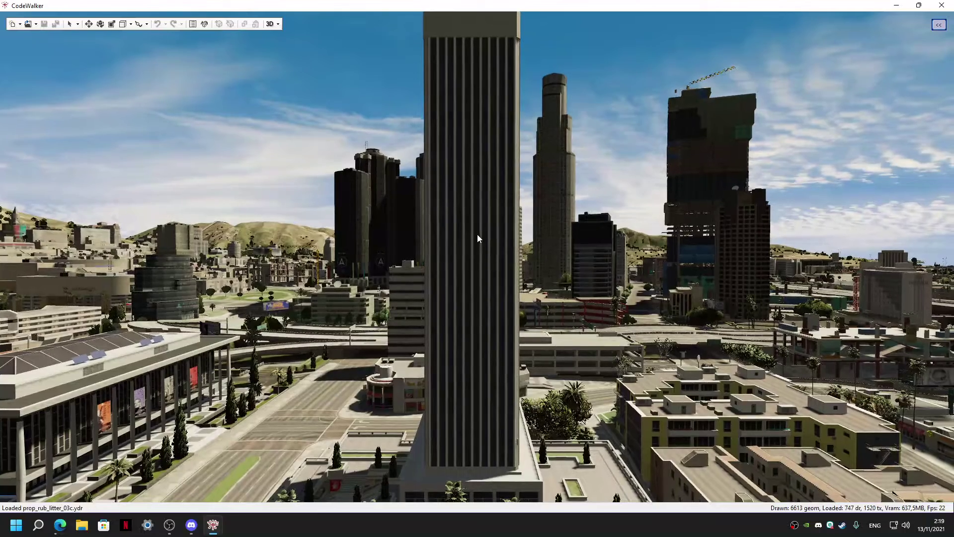
- Select the downtown tower kt1_08_bld and switch to move mode
left_click(73, 26)
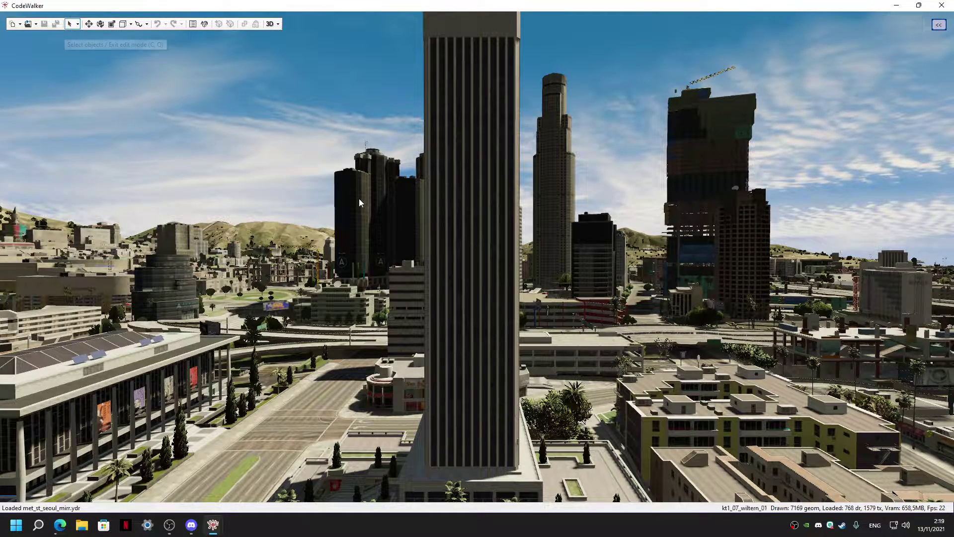
left_click(416, 193)
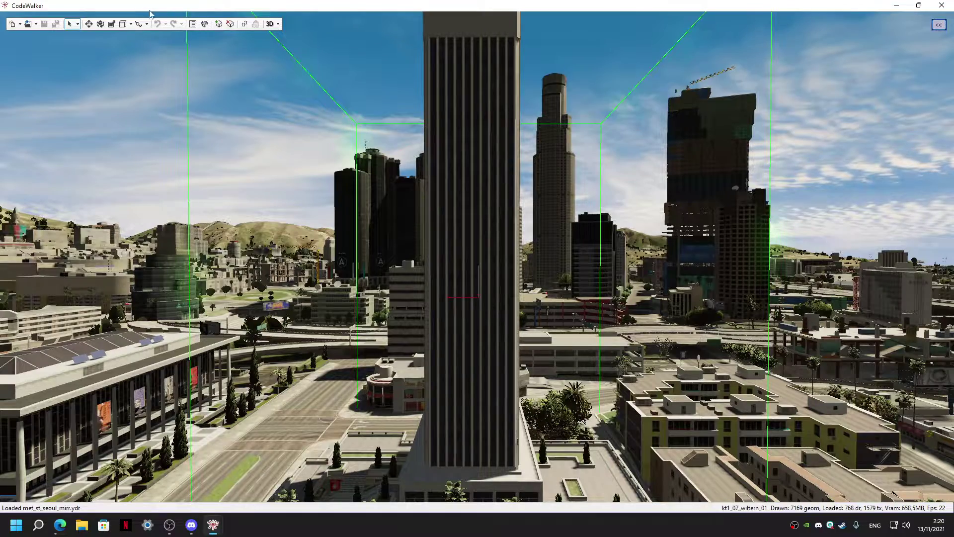
left_click(88, 24)
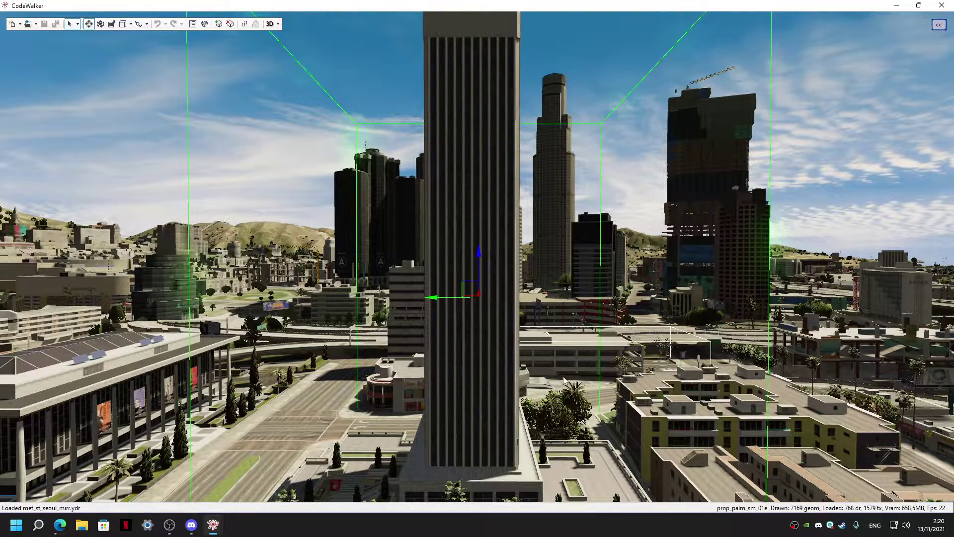
mouse_move(564, 380)
left_mouse_down()
mouse_move(575, 426)
mouse_move(511, 299)
left_mouse_up()
scroll(452, 131, "up", 2)
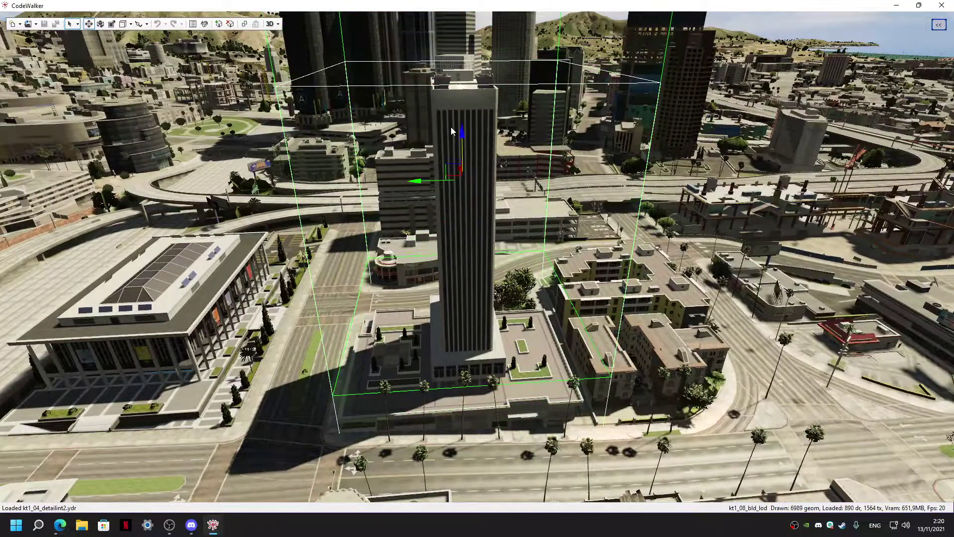
- Lift the tower upward, undo and redo the lift, and orbit around it
left_click_drag(451, 131, 439, 114)
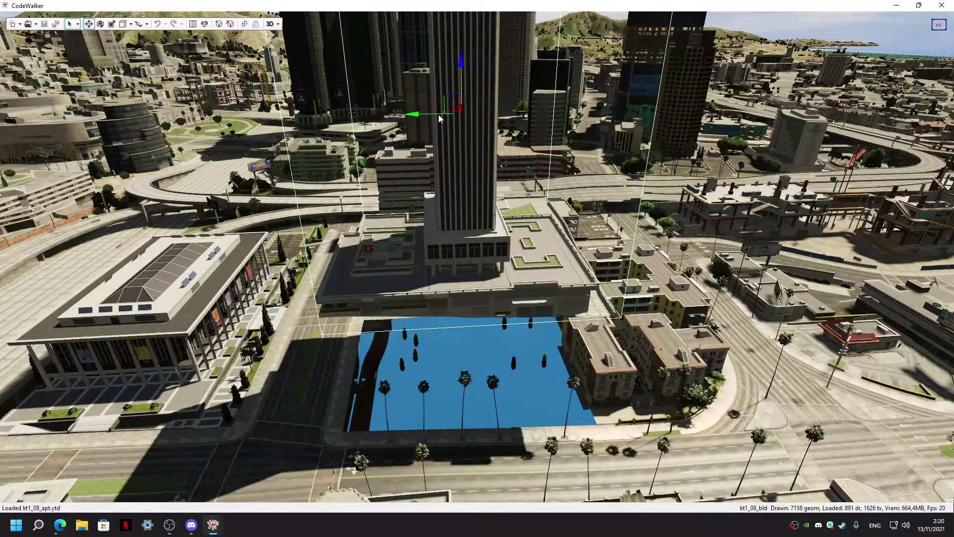
key("ctrl+z")
key("ctrl+y")
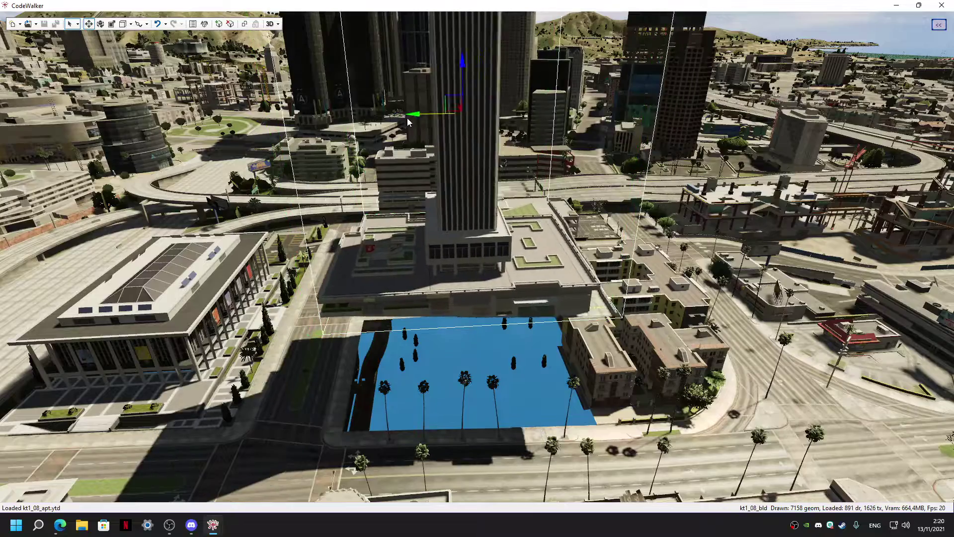
mouse_move(408, 122)
left_mouse_down()
mouse_move(444, 89)
mouse_move(488, 117)
mouse_move(465, 300)
left_mouse_up()
scroll(516, 361, "up", 3)
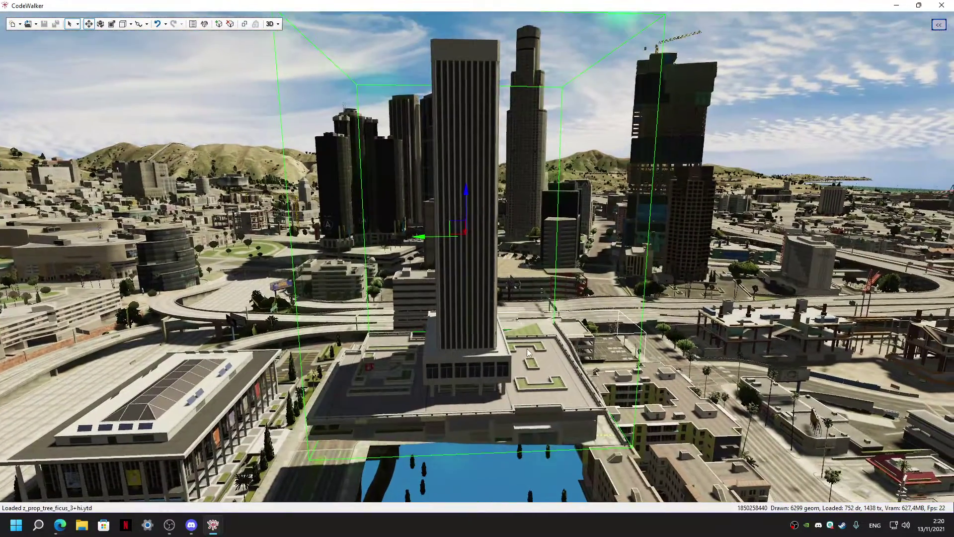
mouse_move(354, 428)
left_mouse_down()
mouse_move(532, 348)
mouse_move(374, 145)
left_mouse_up()
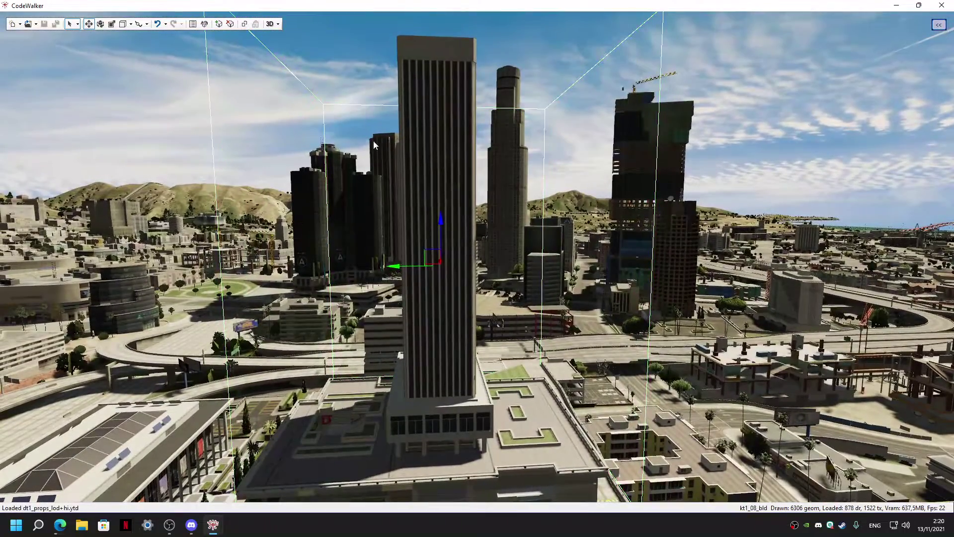
- Show the tower's entity properties, copy its name kt1_08_bld, and minimize CodeWalker
left_click(936, 25)
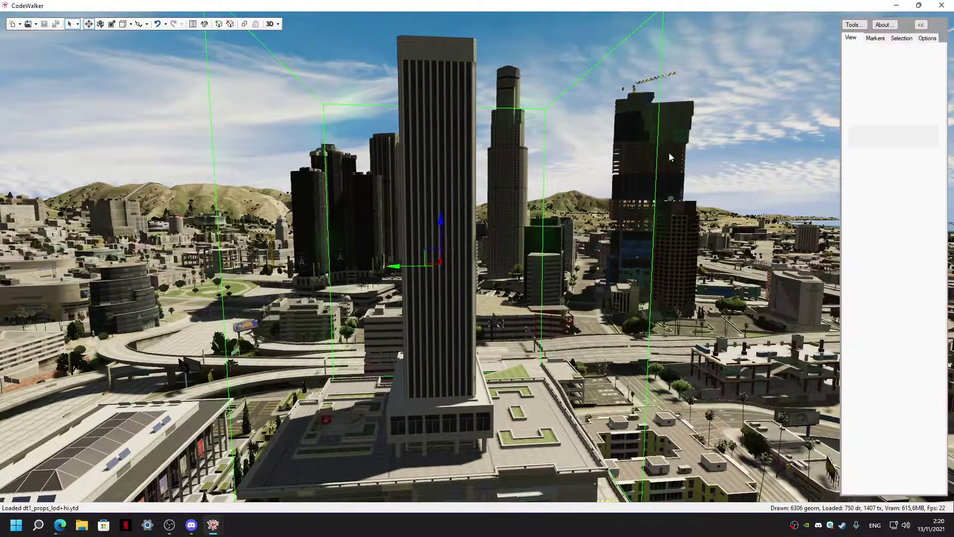
left_click(902, 37)
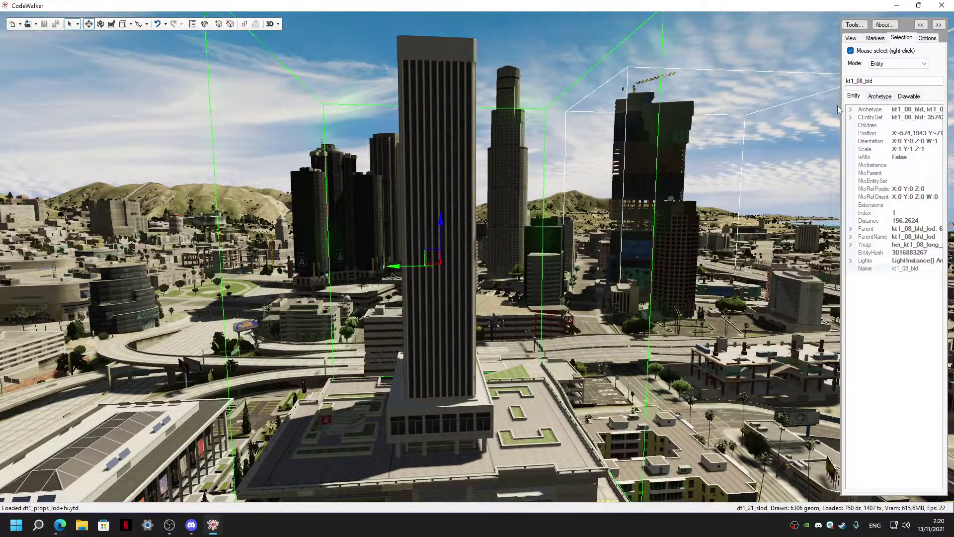
left_click(895, 80)
left_click_drag(894, 80, 822, 97)
left_click_drag(880, 81, 847, 83)
key("ctrl+c")
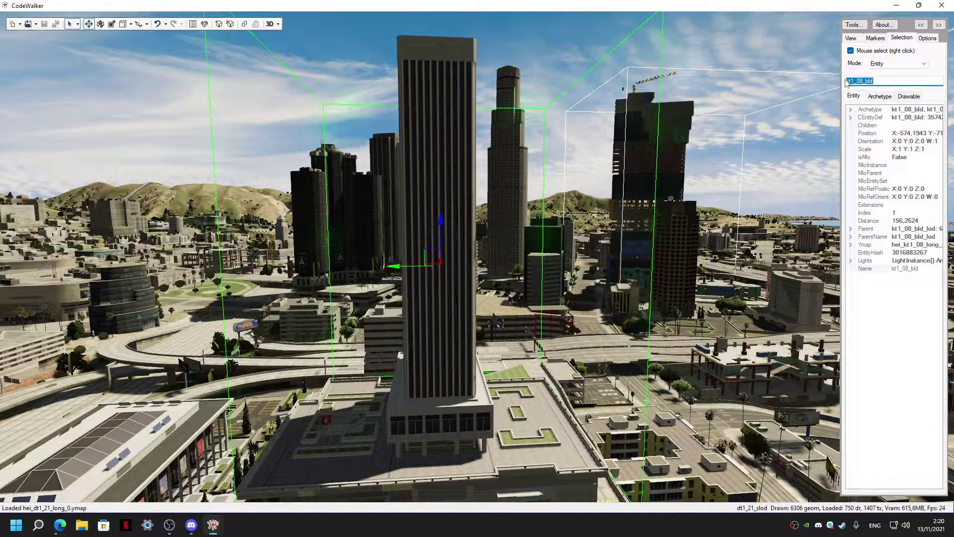
left_click(897, 5)
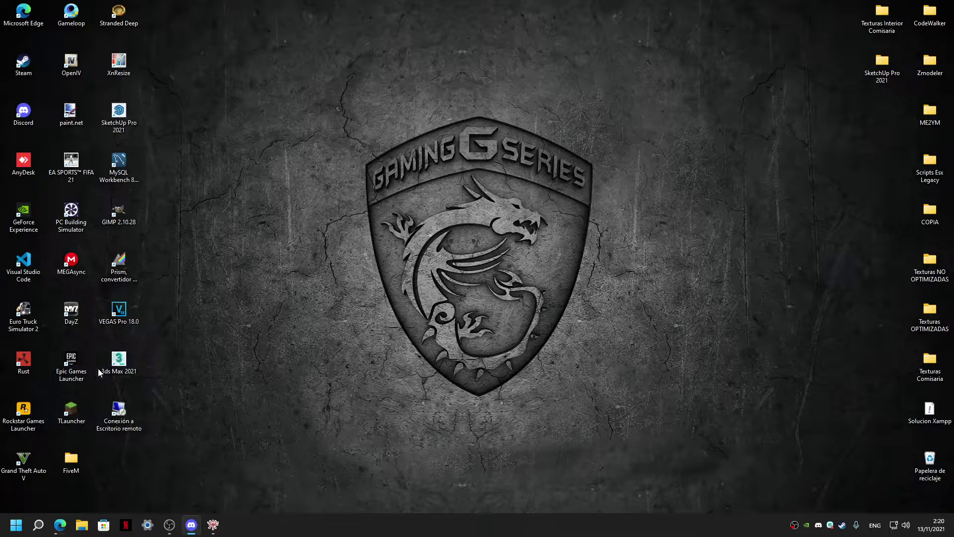
- Launch OpenIV for GTA V Windows, maximize it, and enable Edit mode
double_click(77, 67)
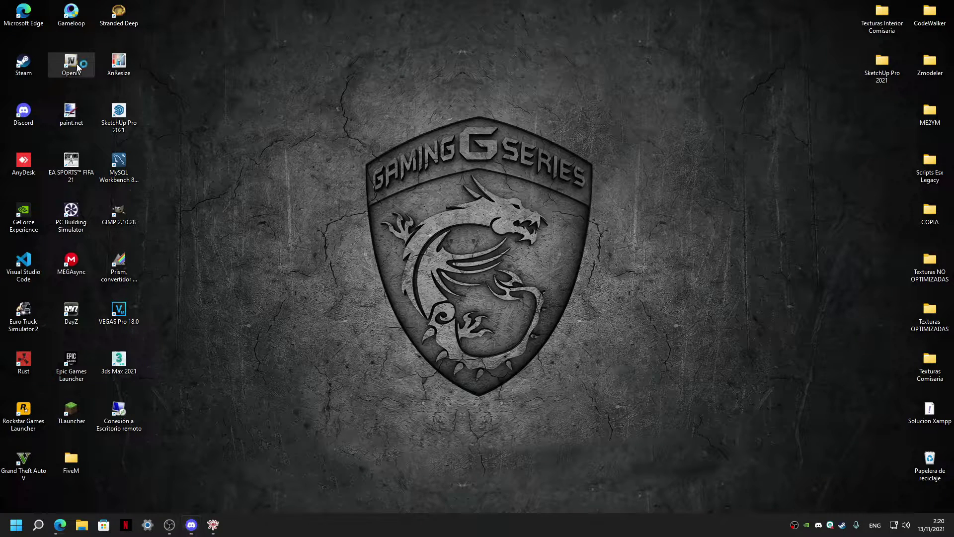
left_click(421, 276)
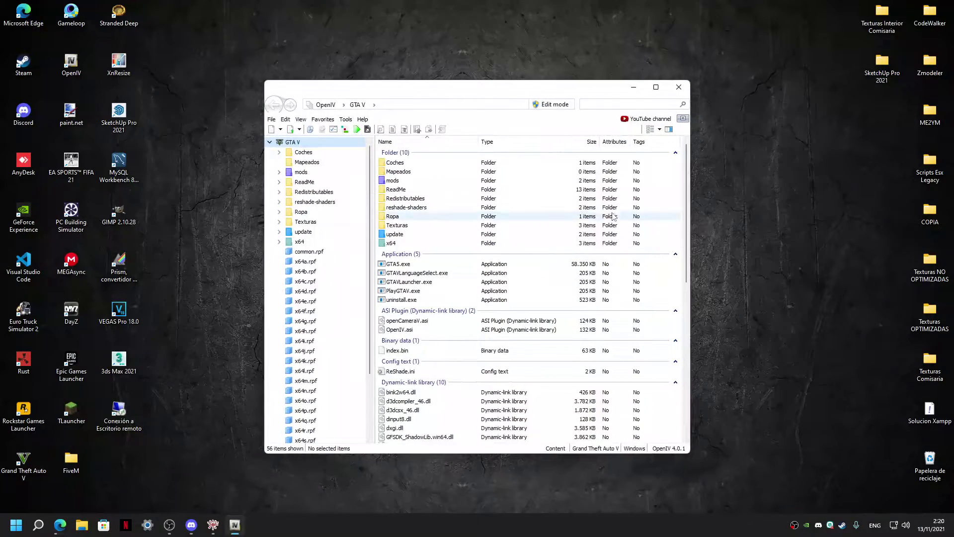
left_click(656, 87)
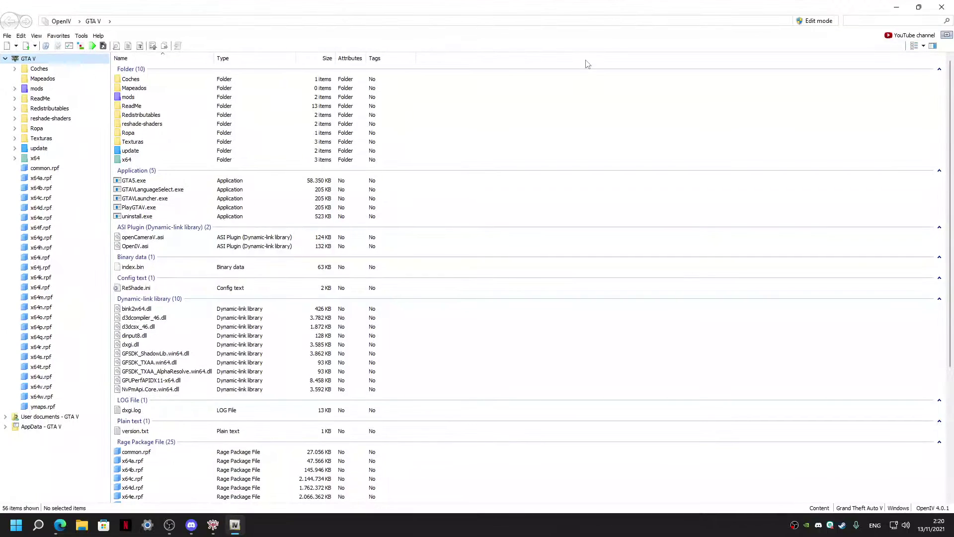
left_click(815, 21)
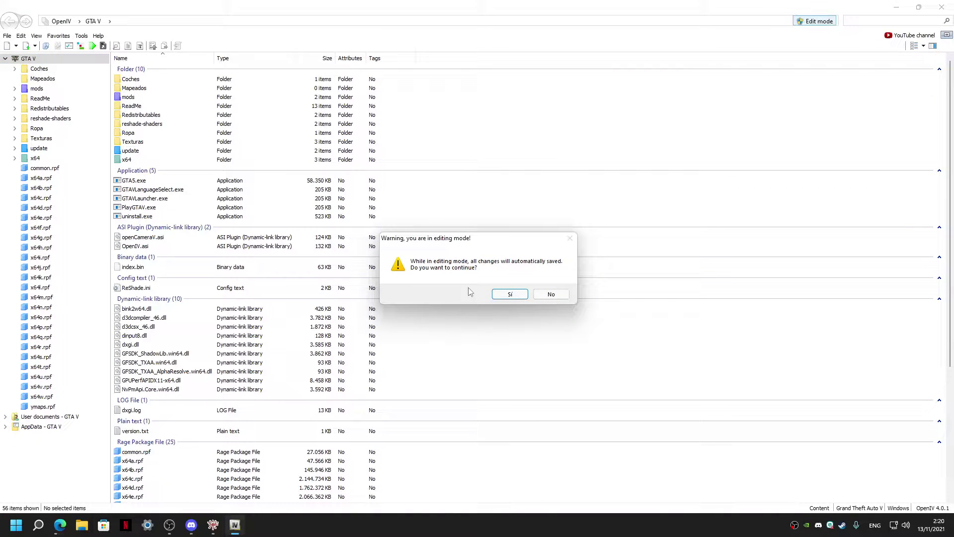
left_click(510, 294)
- Paste kt1_08_bld into the filter and search in all archives
left_click(878, 22)
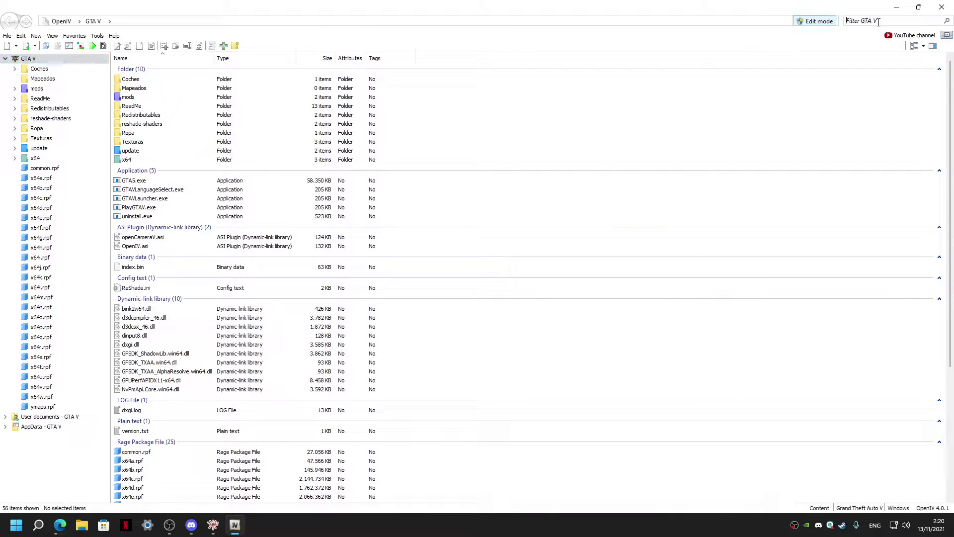
key("ctrl+v")
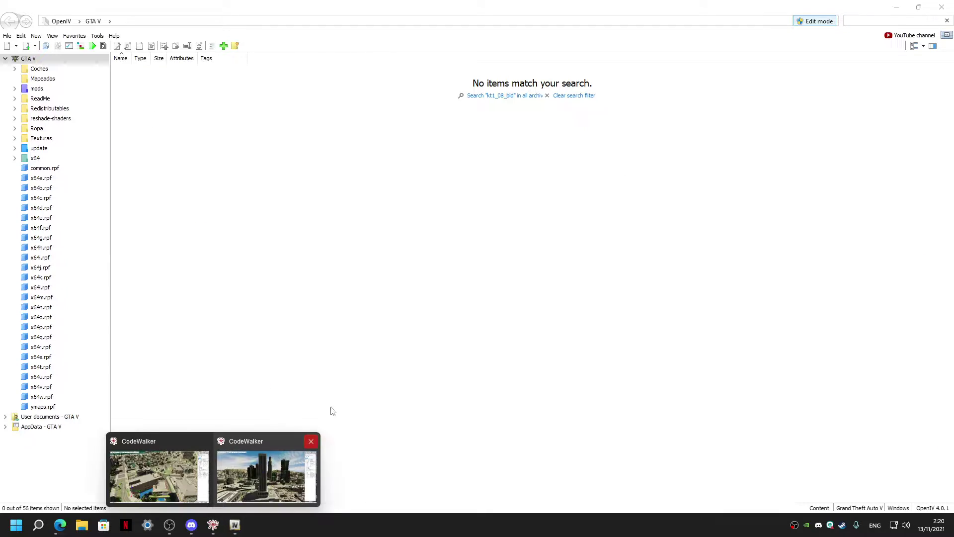
left_click(264, 477)
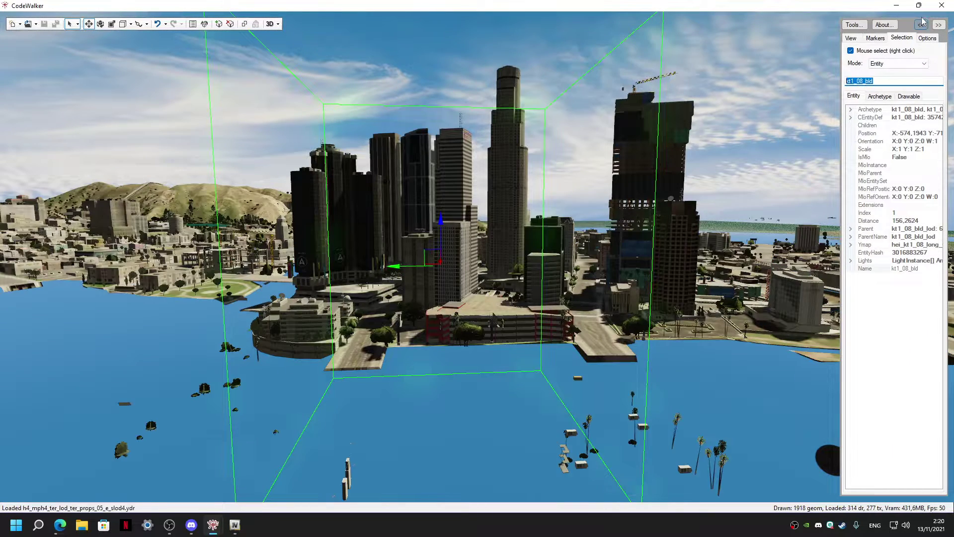
key("alt+Tab")
double_click(893, 21)
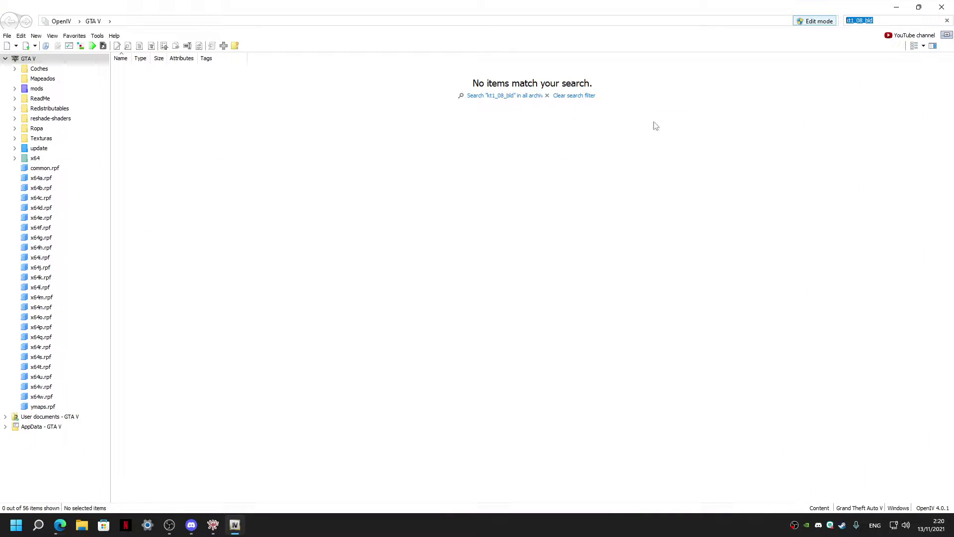
left_click(501, 98)
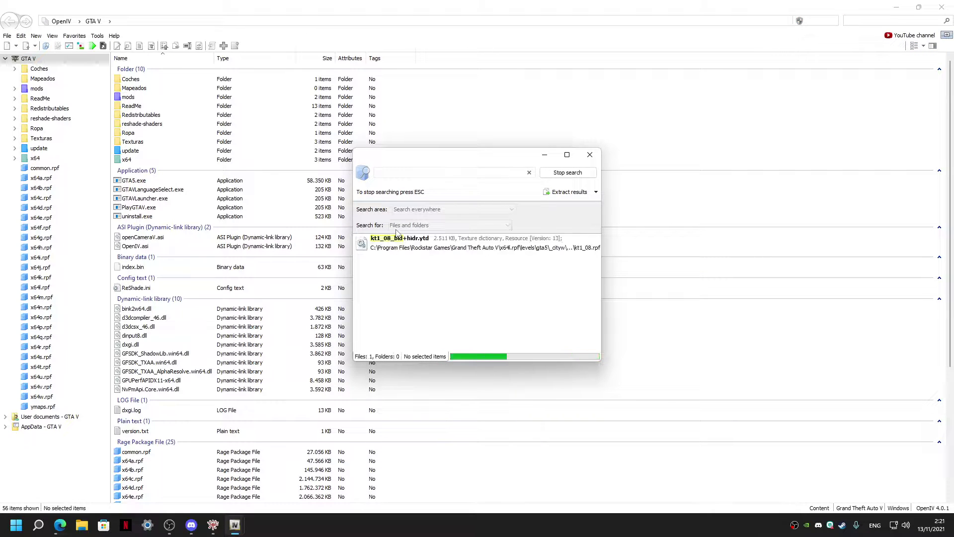
- Select the kt1_08_bld+hidr.ytd and kt1_08_bld.ydr results and bring up the model's actions
left_click(405, 243)
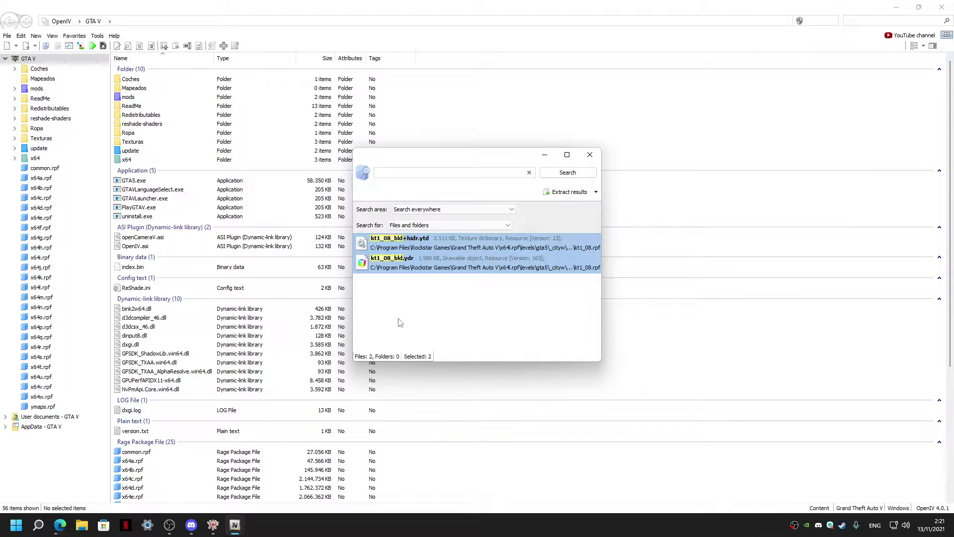
left_click(421, 269)
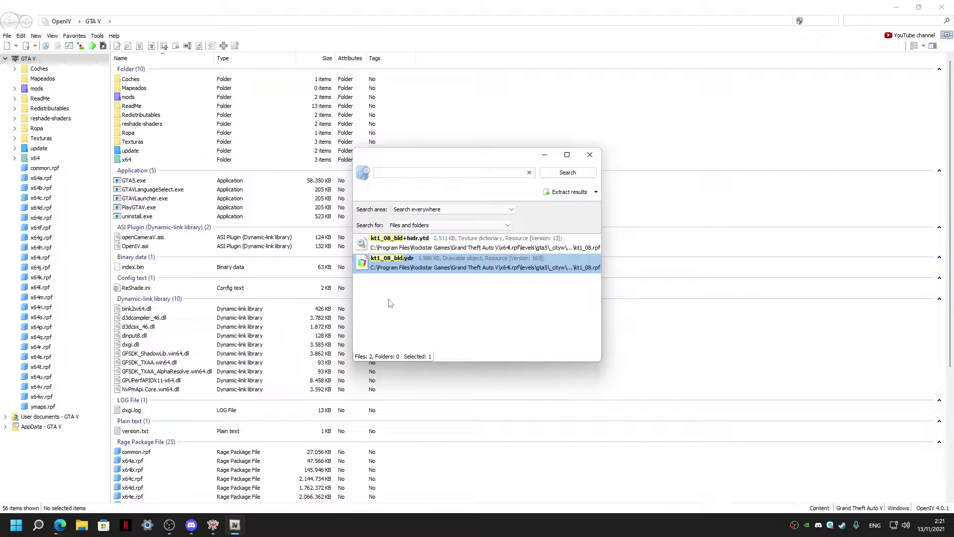
right_click(396, 267)
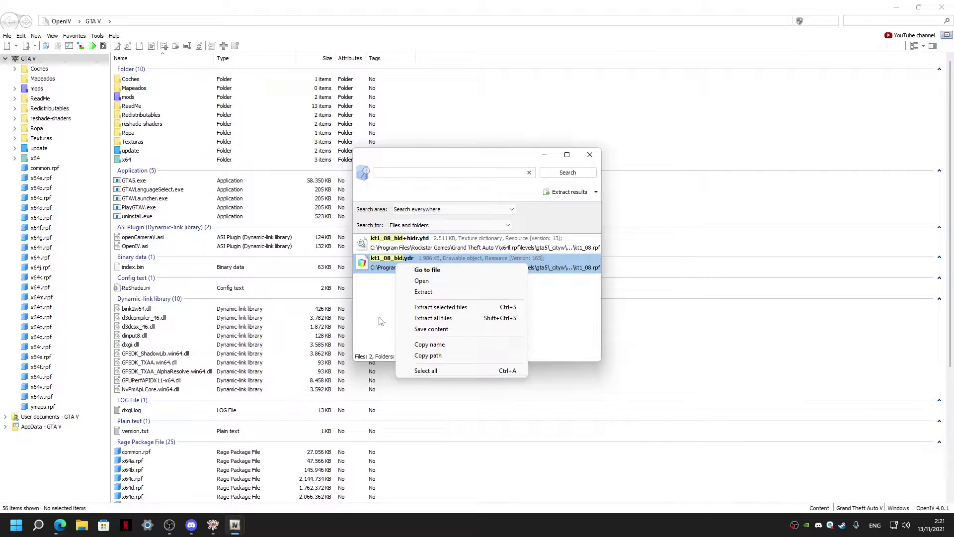
left_click(436, 283)
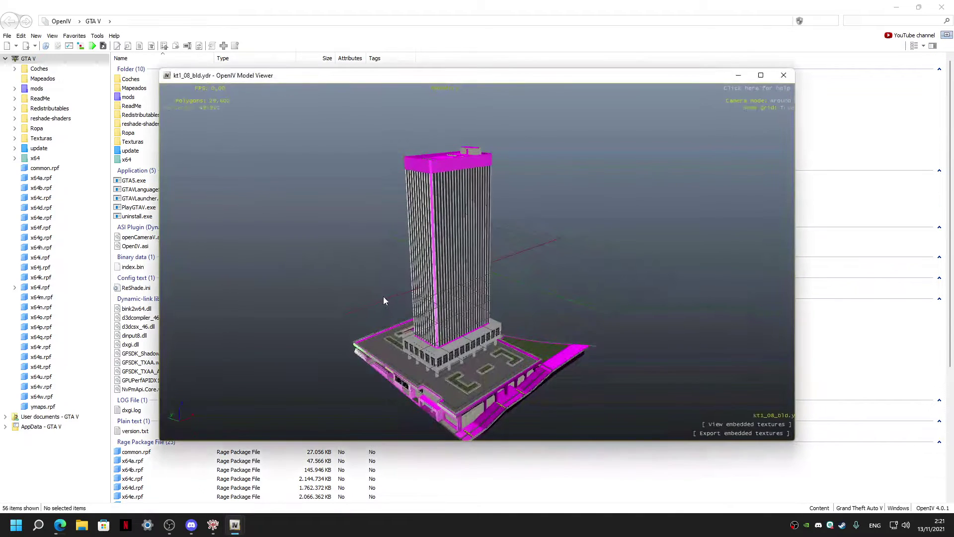
mouse_move(501, 300)
left_mouse_down()
mouse_move(460, 277)
mouse_move(443, 282)
mouse_move(522, 326)
left_mouse_up()
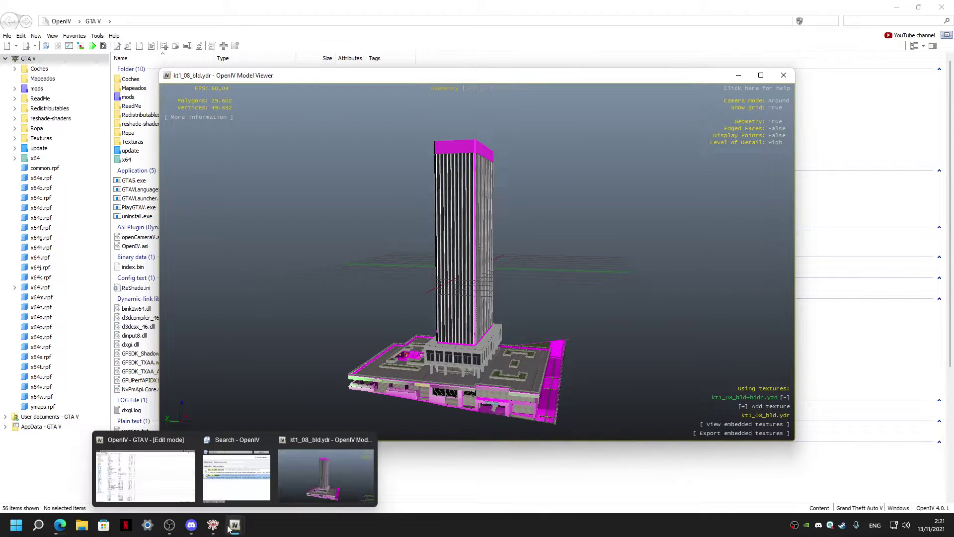
mouse_move(213, 526)
left_click(267, 476)
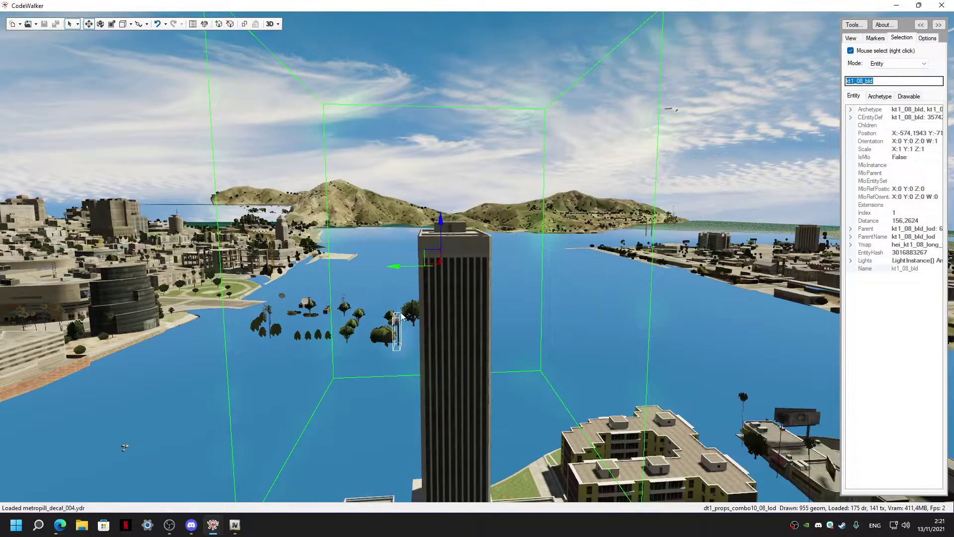
left_click(897, 6)
mouse_move(492, 218)
left_mouse_down()
mouse_move(628, 243)
mouse_move(469, 248)
mouse_move(546, 239)
left_mouse_up()
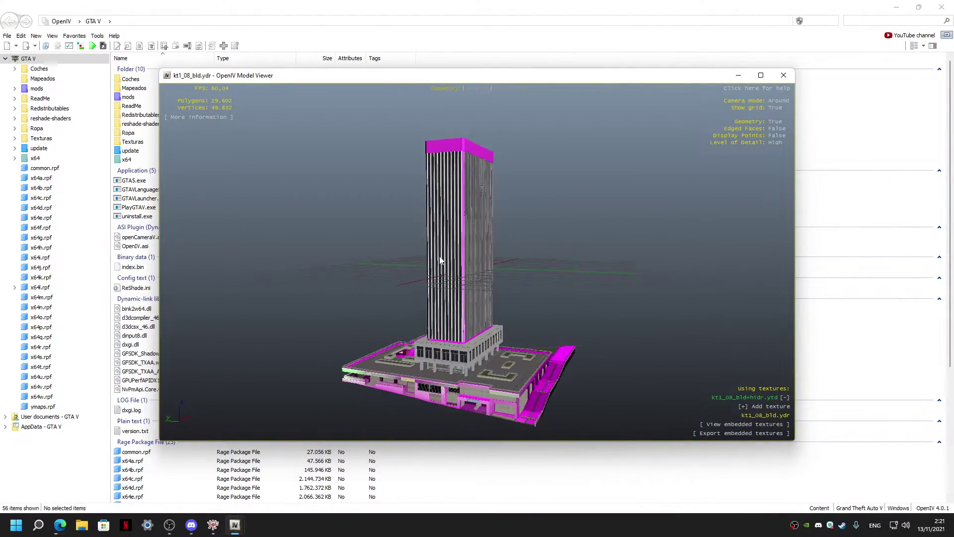
left_click(783, 76)
right_click(419, 267)
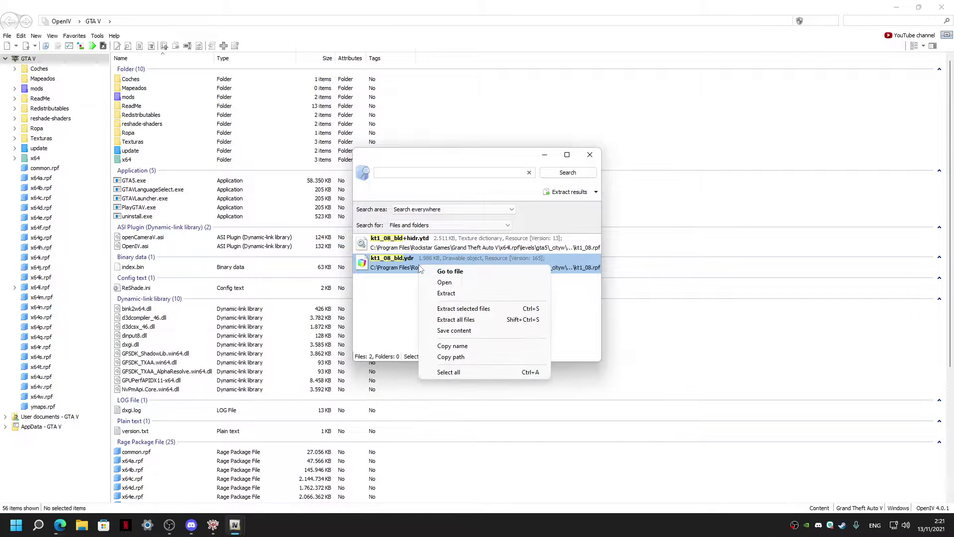
- Jump to kt1_08_bld.ydr inside kt1_08.rpf and filter the archive to kt1_08_bld files
left_click(447, 271)
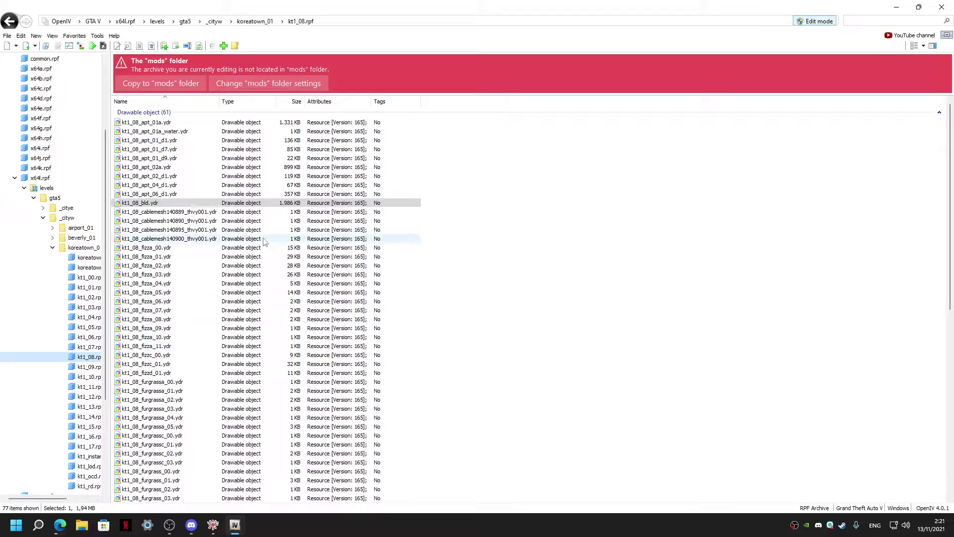
scroll(274, 244, "down", 4)
scroll(275, 250, "down", 7)
scroll(273, 250, "up", 6)
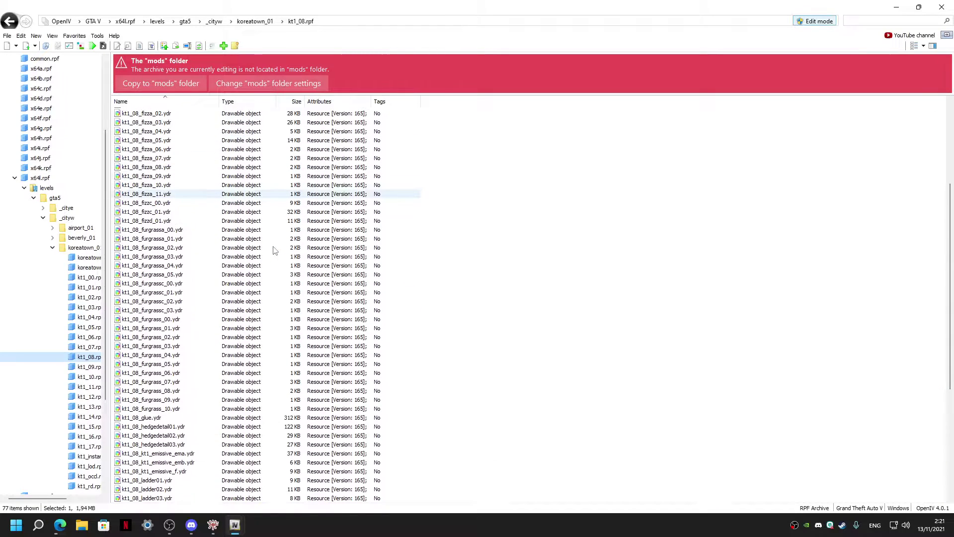
left_click(870, 19)
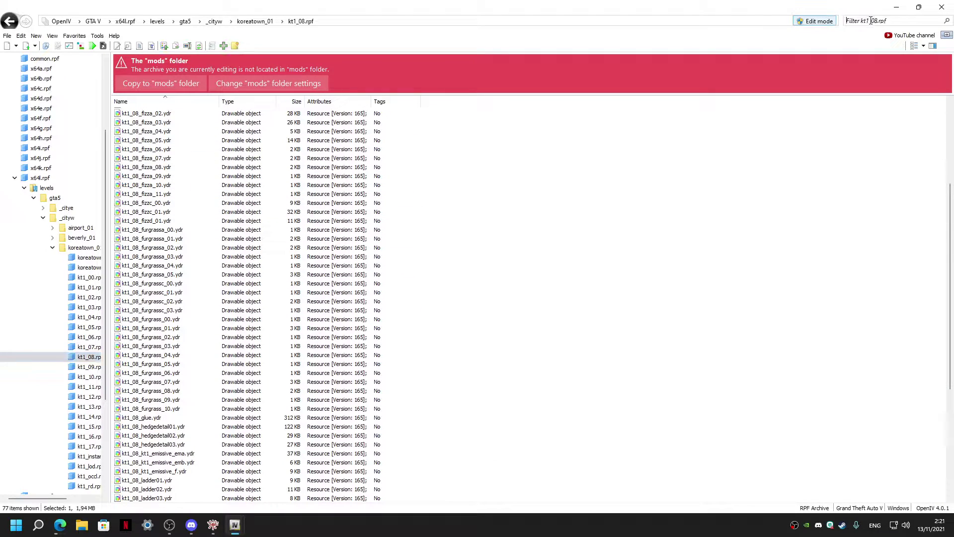
type("kt1_08_bld")
left_click(166, 124)
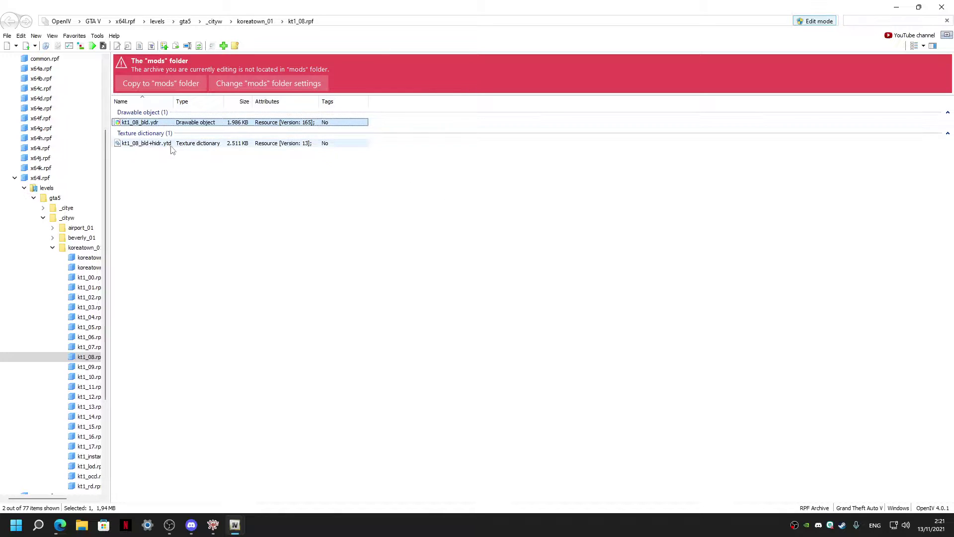
right_click(183, 124)
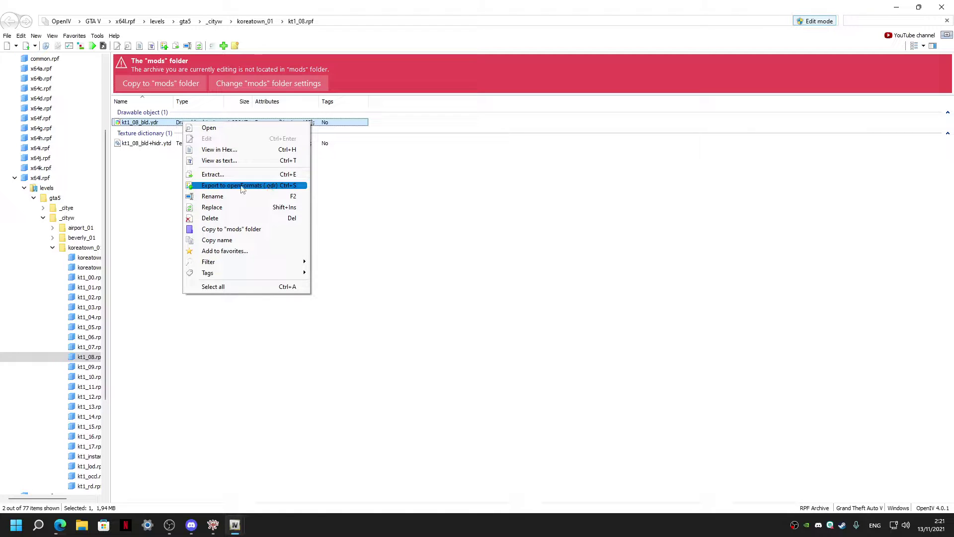
- Start the openFormats ODR export and create a new folder on the Escritorio
left_click(287, 187)
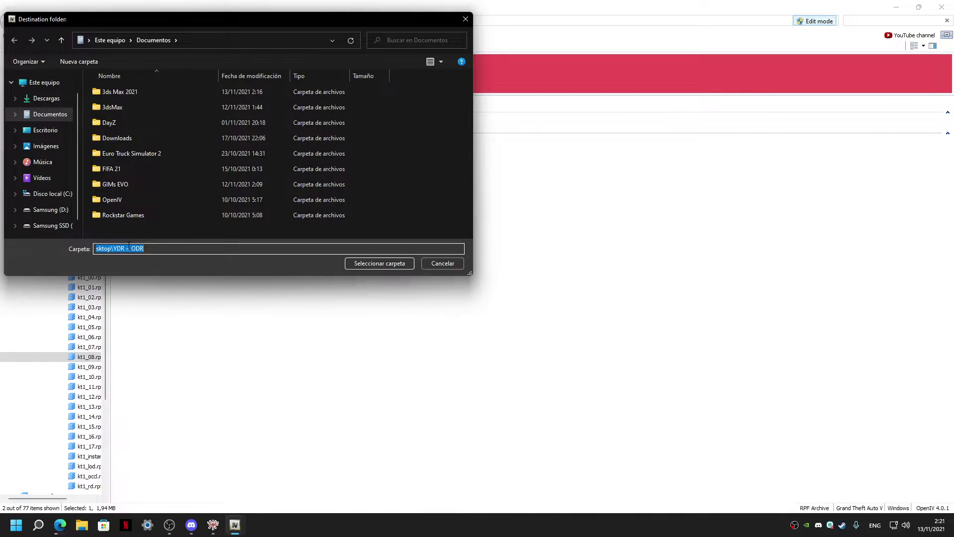
left_click(45, 130)
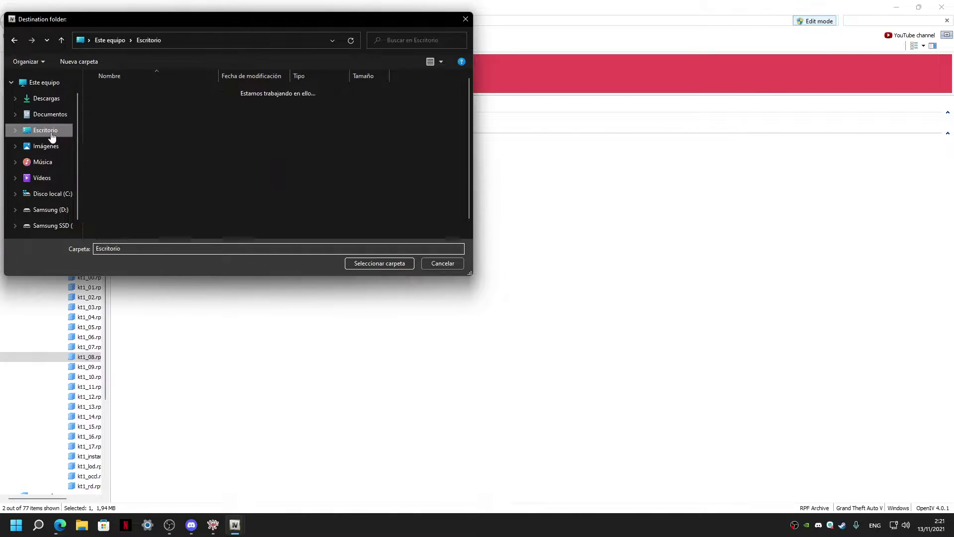
right_click(425, 136)
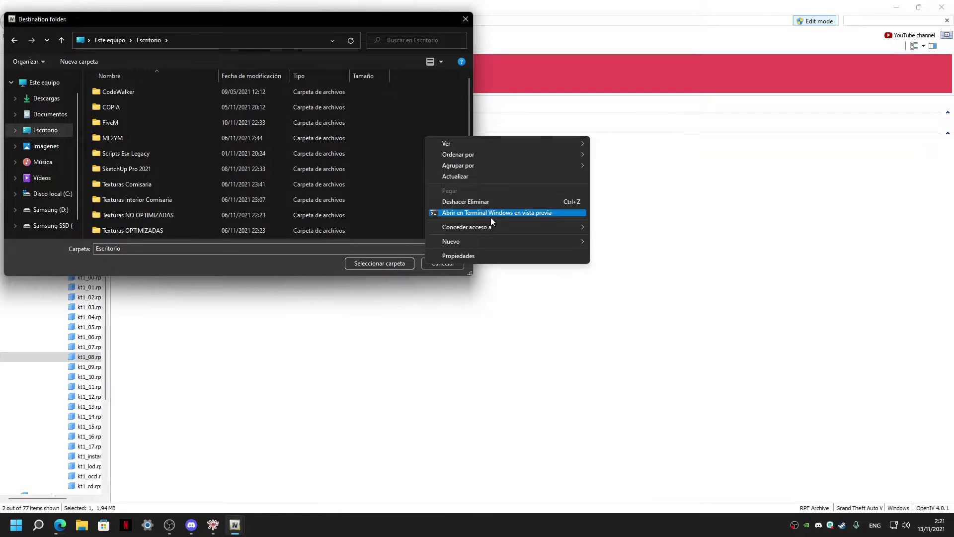
left_click(604, 242)
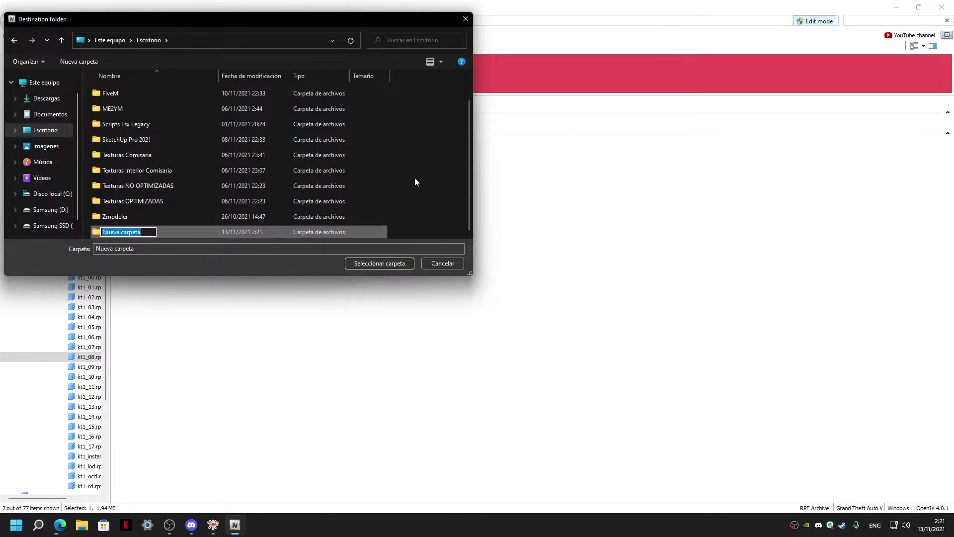
- Name the folder 'Edificio Exportado En Formato ODR de OPEN IV (ORIGINAL)' and choose it as destination
type("Edificio ")
type("EXPO")
key("BackSpace")
key("BackSpace")
key("BackSpace")
type("xporta")
key("BackSpace")
key("super+space")
type("ado en")
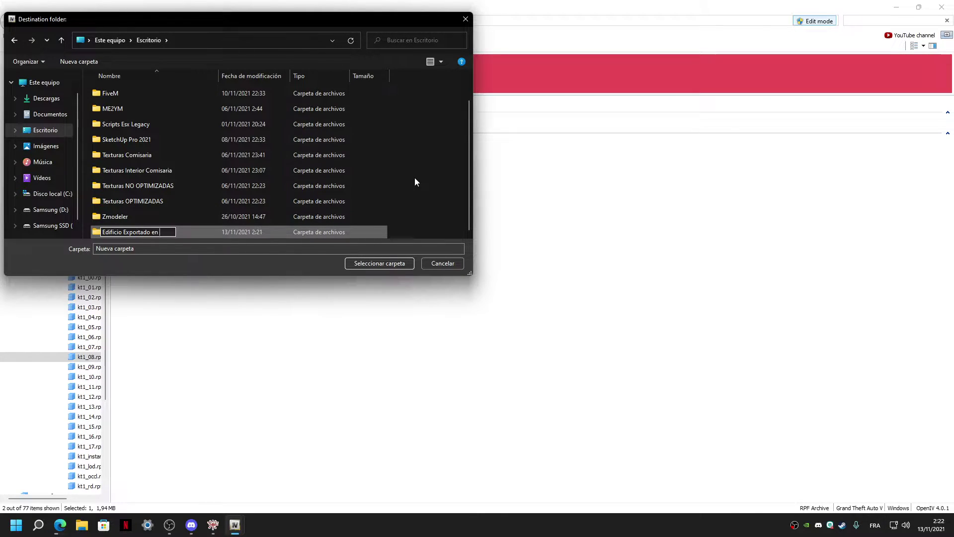
key("BackSpace")
key("BackSpace")
type("N")
key("BackSpace")
type("n ")
type("Formato OD")
type("R d")
type("e OPEN")
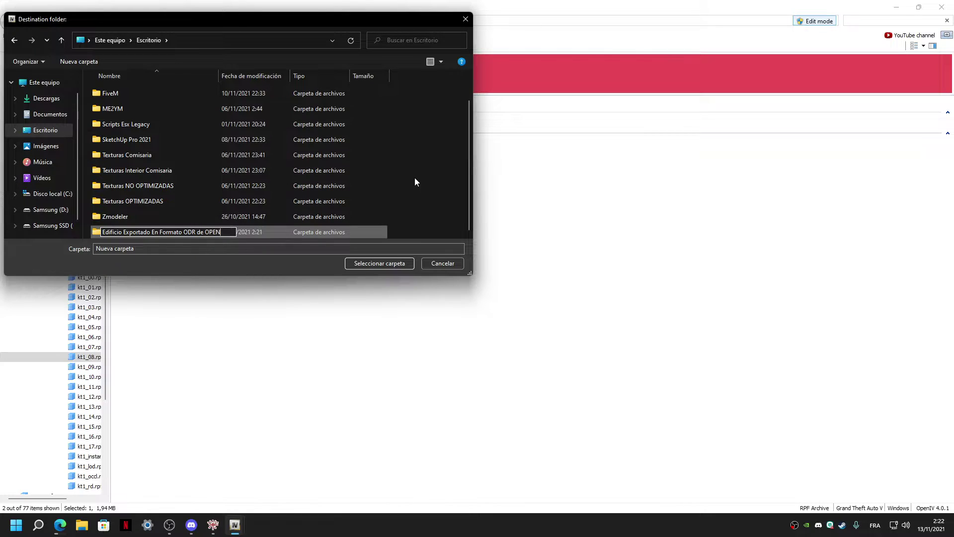
type(" IV (")
type("ORIGIN")
type("AL)")
key("Return")
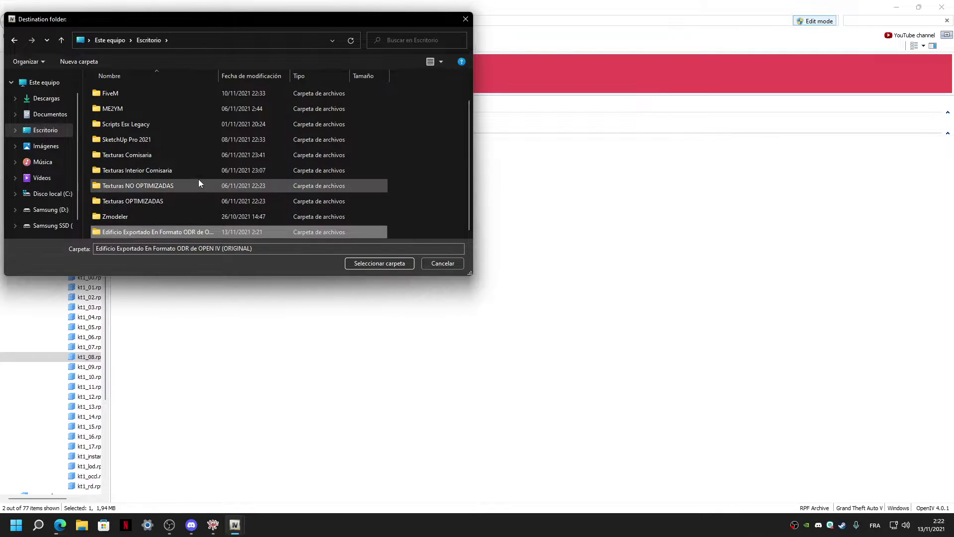
double_click(95, 233)
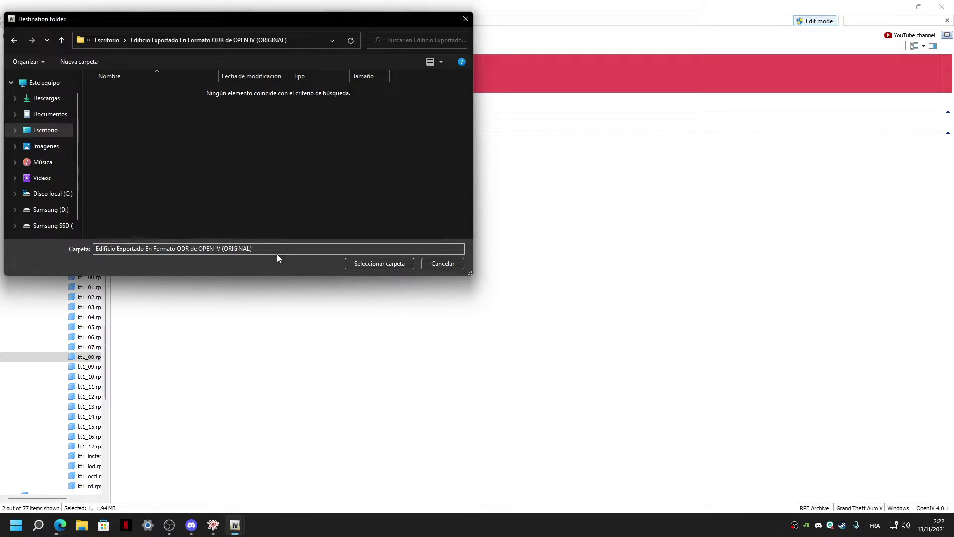
left_click(358, 264)
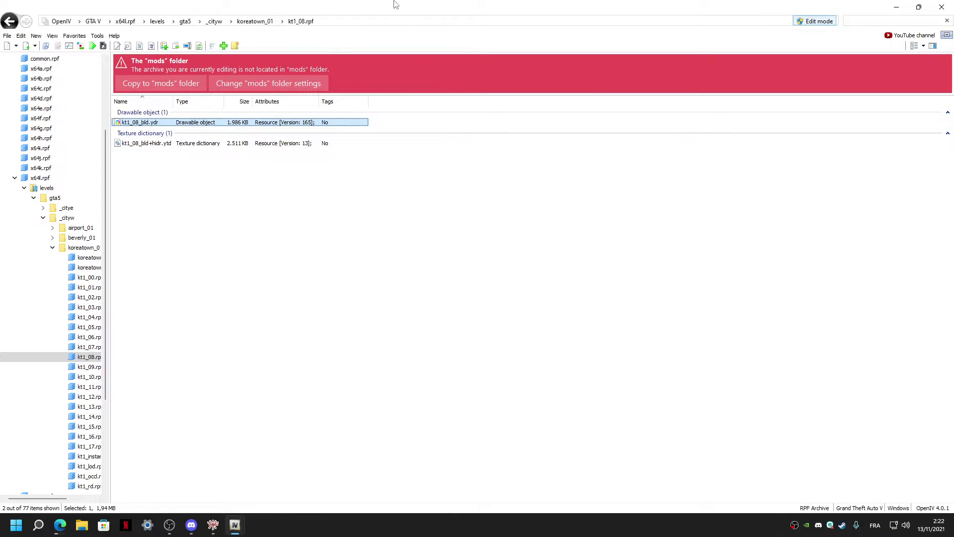
- Close OpenIV and hide CodeWalker and other windows to show the desktop
double_click(419, 5)
left_click(717, 107)
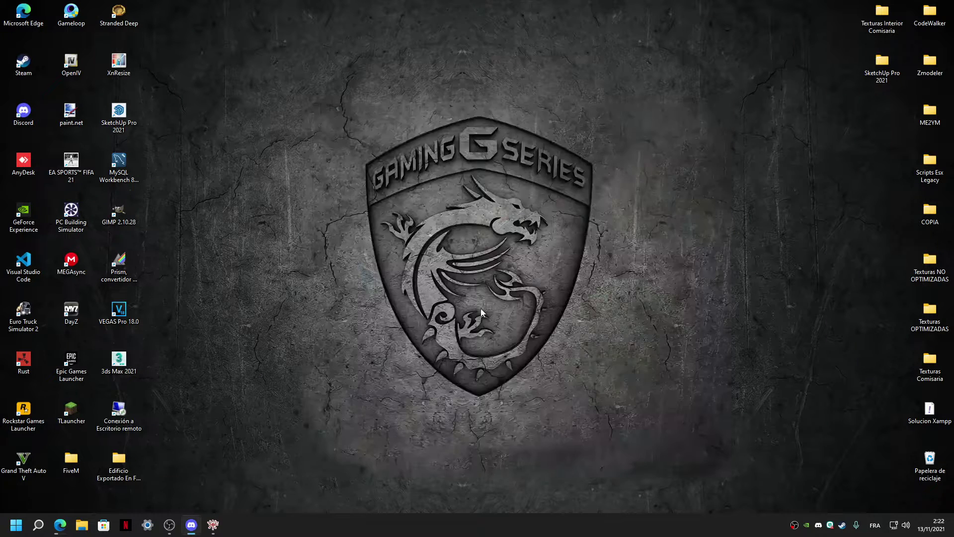
mouse_move(213, 524)
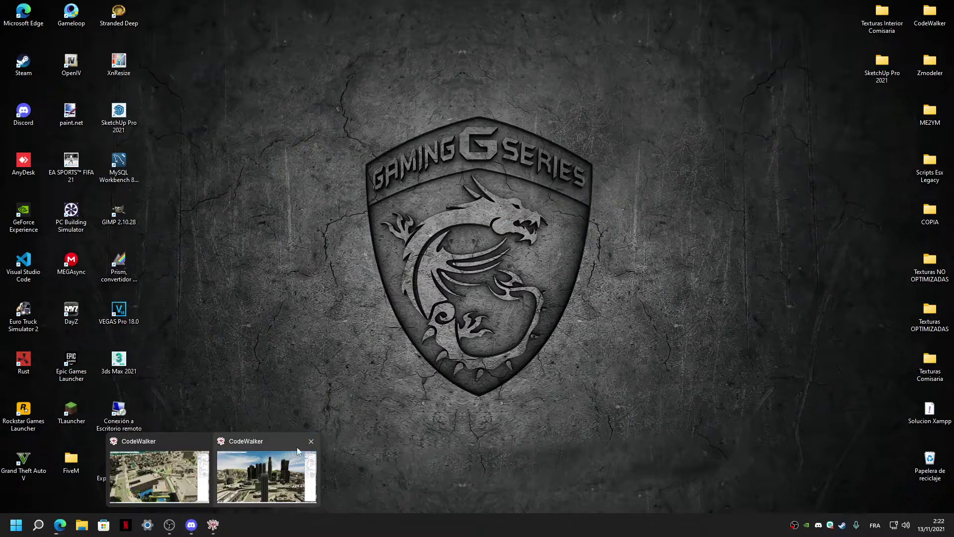
left_click(298, 453)
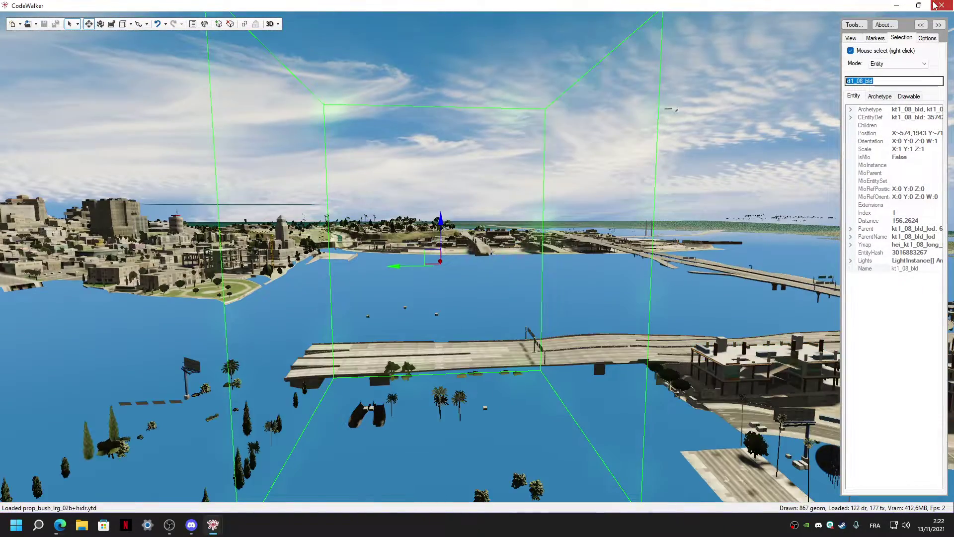
left_click(896, 5)
mouse_move(212, 526)
left_click(223, 525)
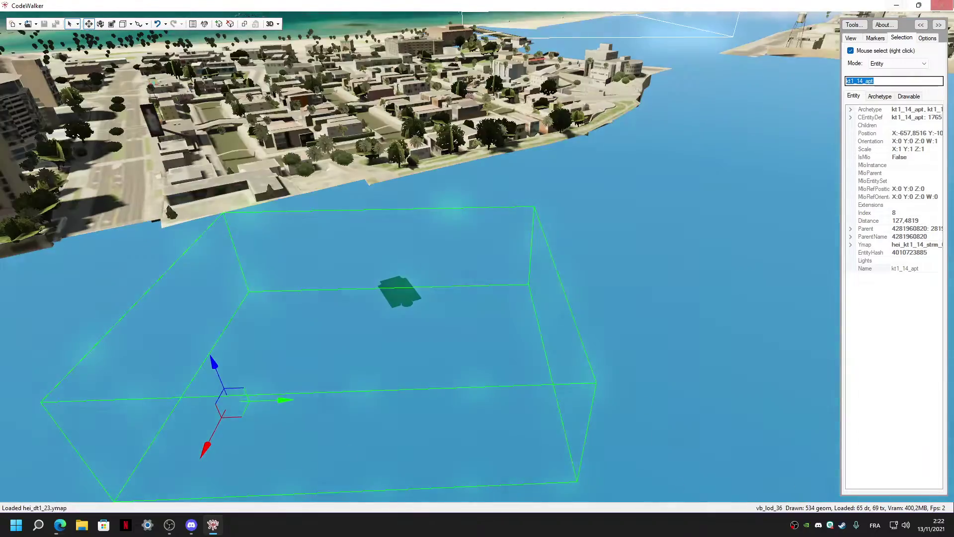
key("super+d")
- Refresh the desktop, move the export folder below SketchUp Pro 2021 and the remote desktop shortcut beside TLauncher
right_click(416, 180)
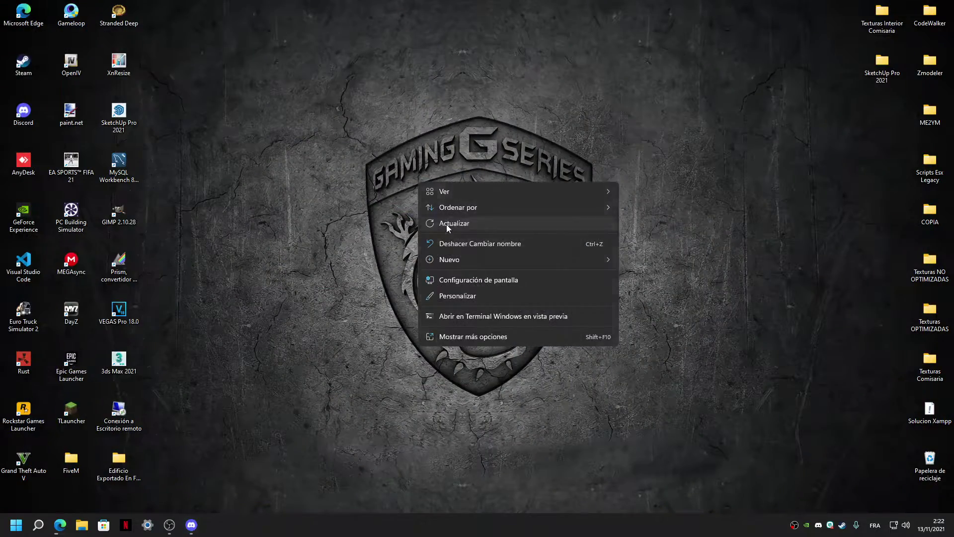
left_click(446, 221)
left_click_drag(122, 462, 881, 121)
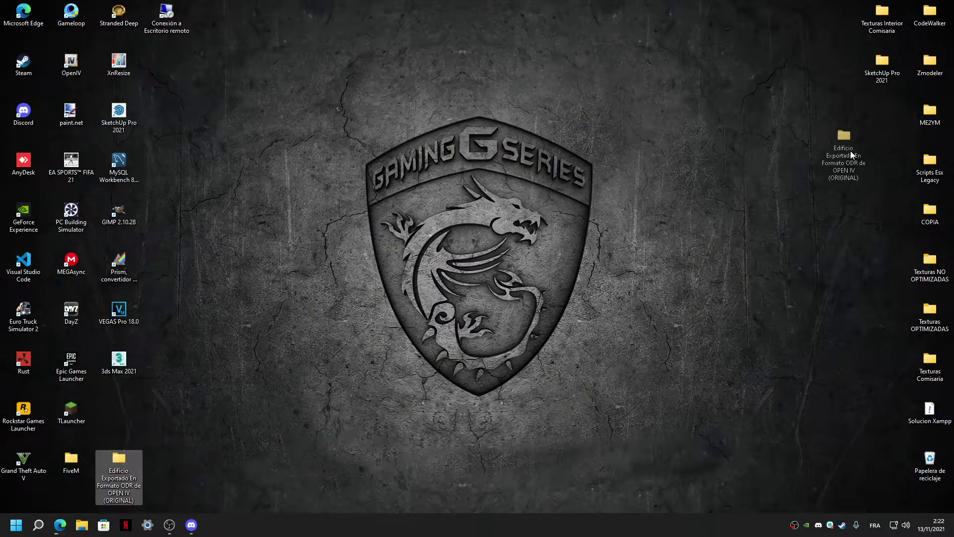
left_click_drag(172, 10, 124, 415)
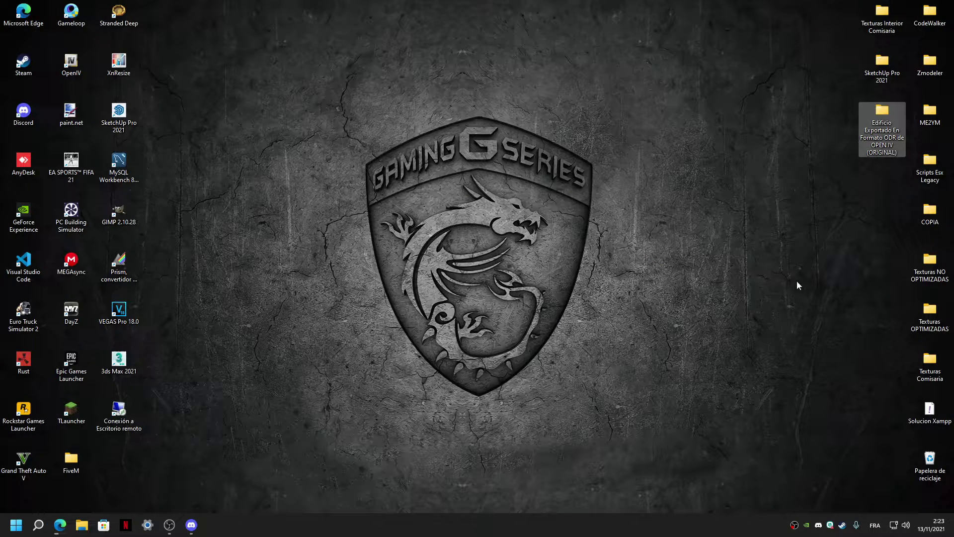
right_click(746, 124)
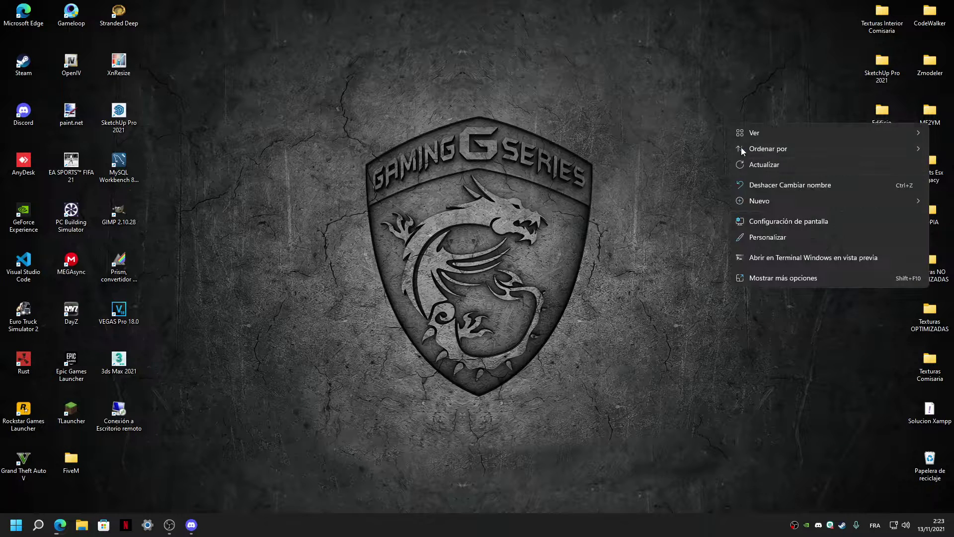
left_click(765, 165)
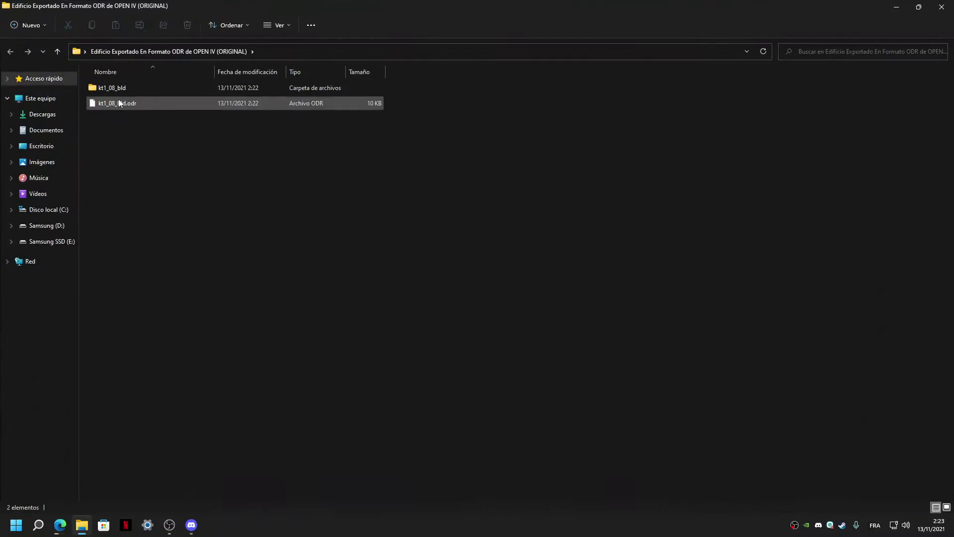
- Open the kt1_08_bld texture folder and preview the rsn_dc_tiles_0002 texture in paint.net, then close it
left_click(114, 102)
left_click_drag(111, 107, 113, 119)
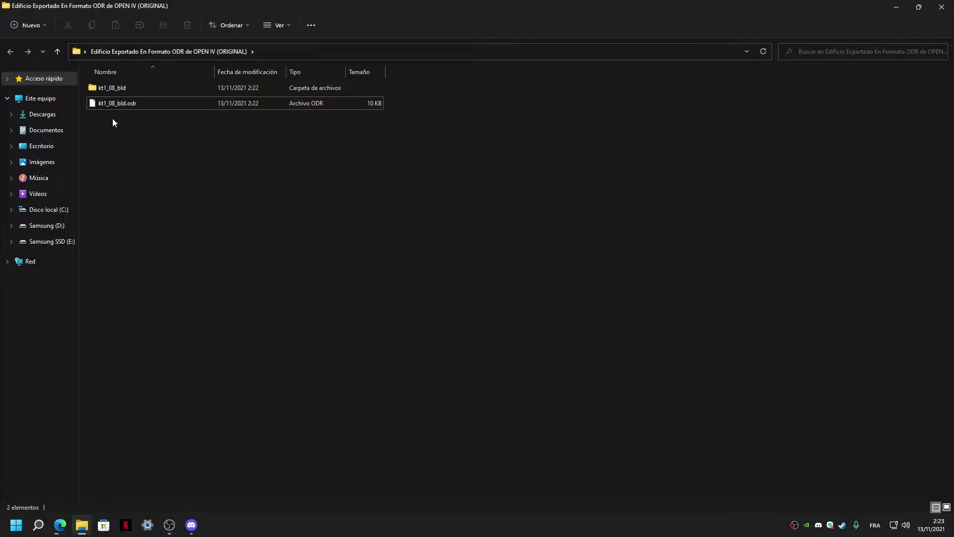
left_click(118, 103)
double_click(116, 88)
scroll(144, 140, "down", 10)
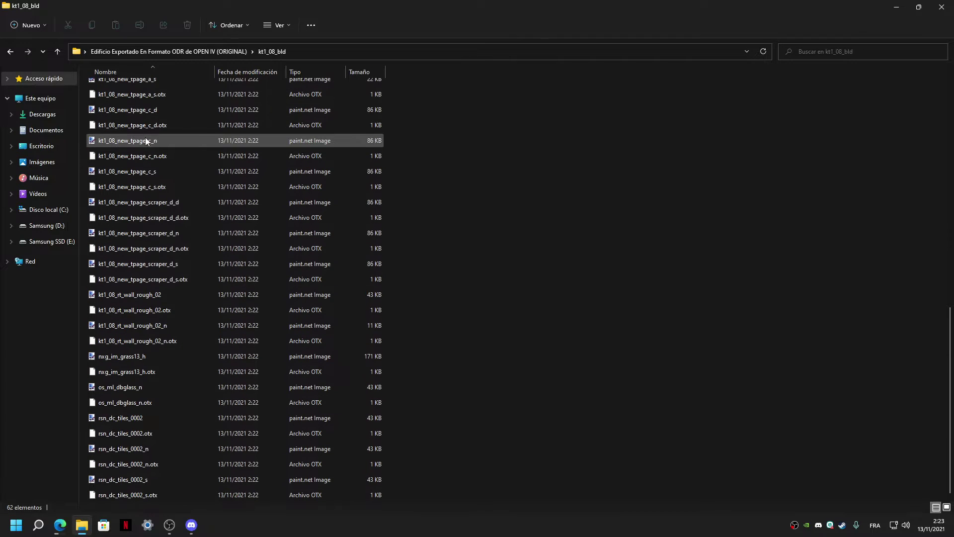
double_click(130, 418)
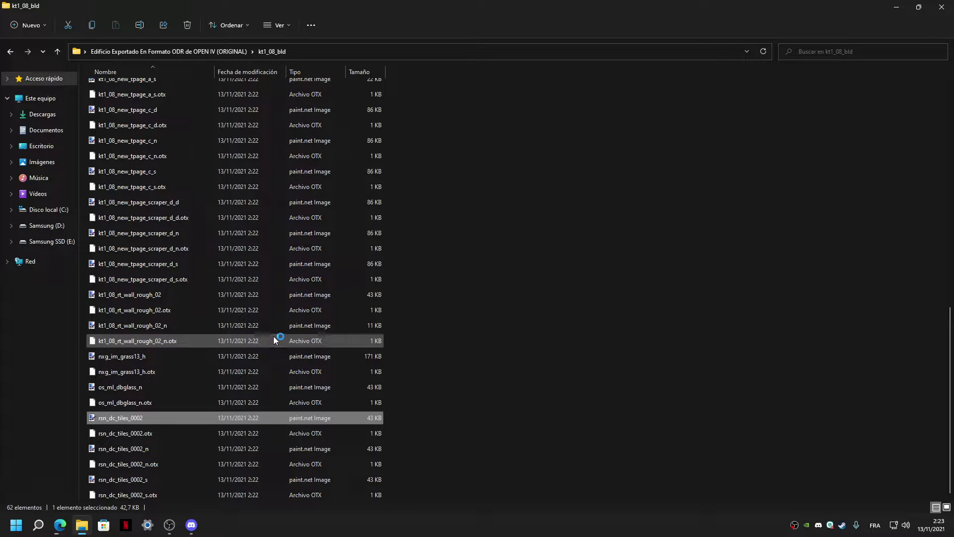
scroll(274, 337, "up", 10)
double_click(266, 144)
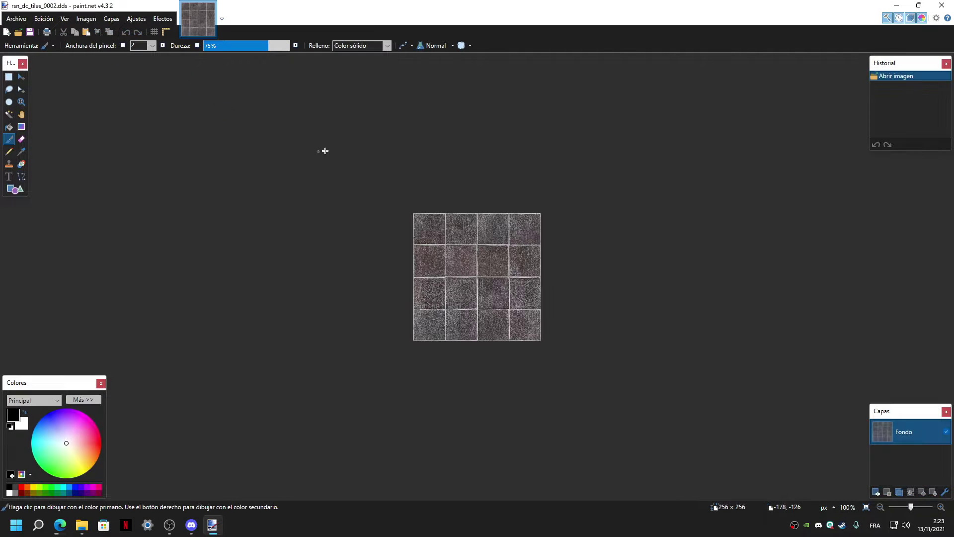
left_click(942, 5)
- Return to the export folder, select kt1_08_bld.odr, and minimize File Explorer
left_click(9, 51)
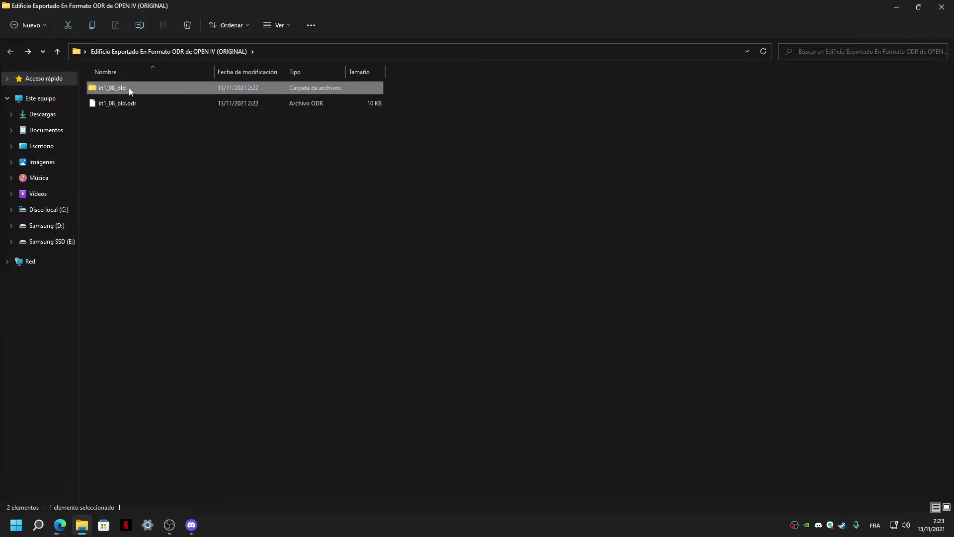
left_click(110, 89)
left_click(143, 121)
left_click(119, 102)
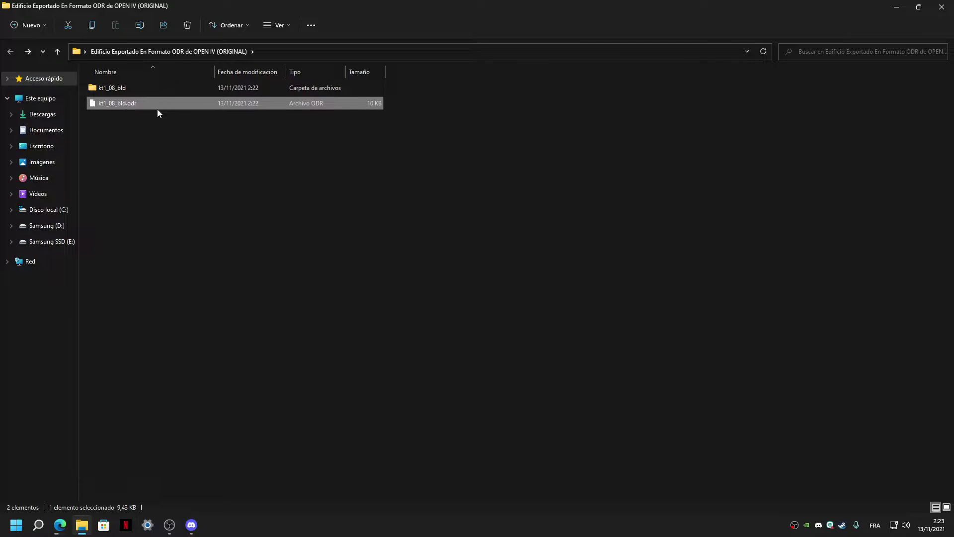
left_click(919, 7)
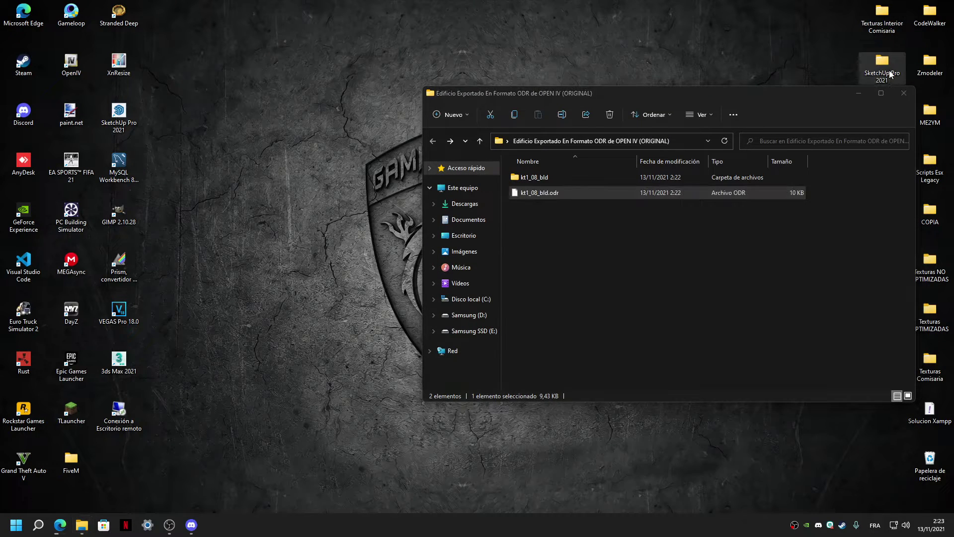
left_click(881, 93)
left_click(896, 7)
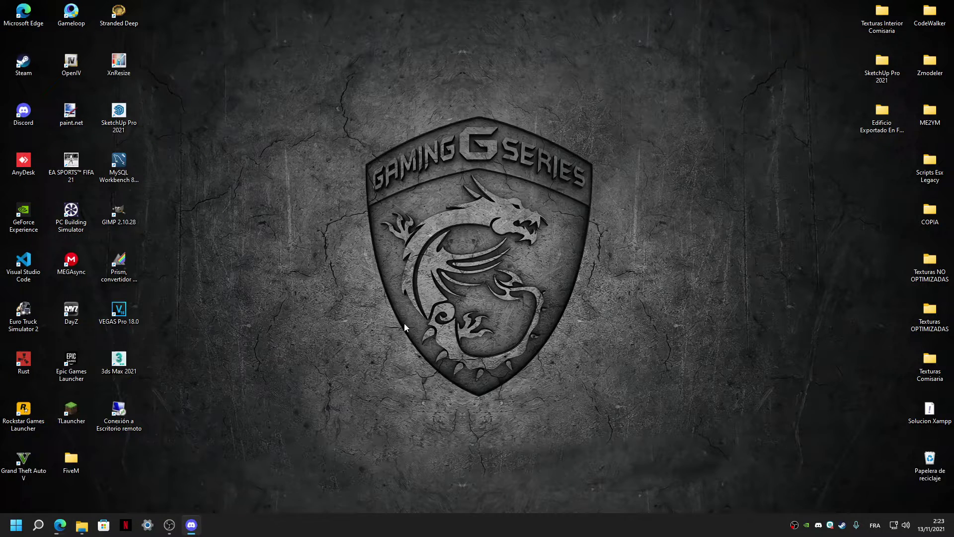
- Launch 3ds Max 2021 to an empty Untitled scene, relaunching once, then minimize it
double_click(134, 370)
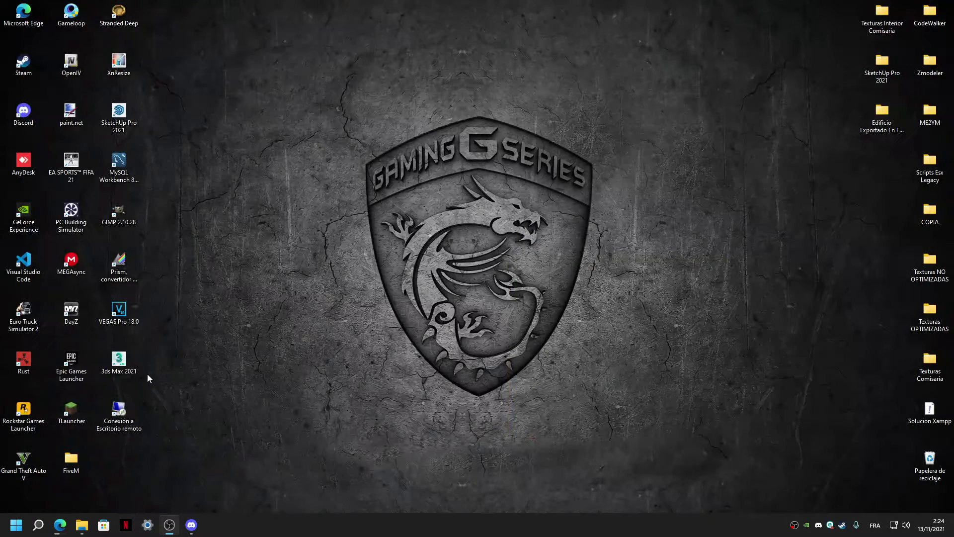
double_click(132, 368)
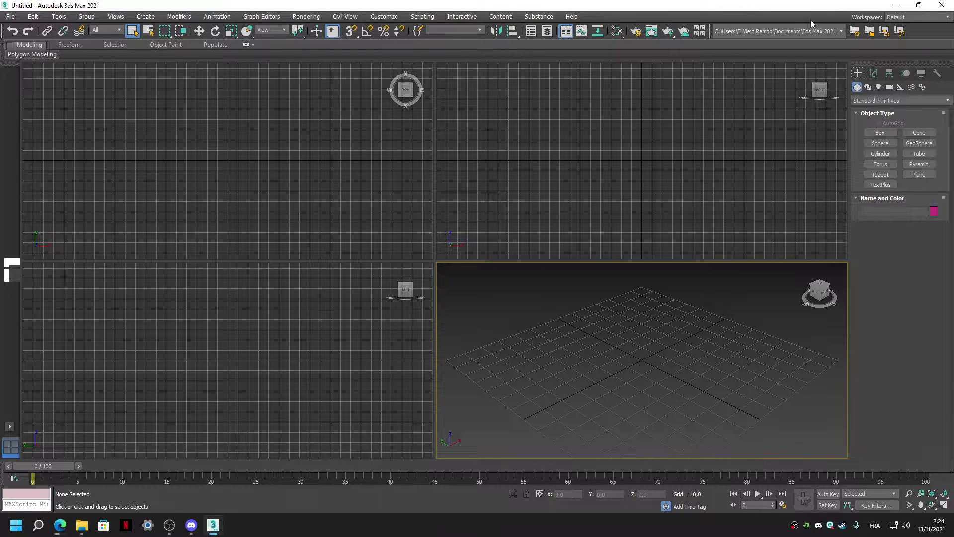
left_click(897, 6)
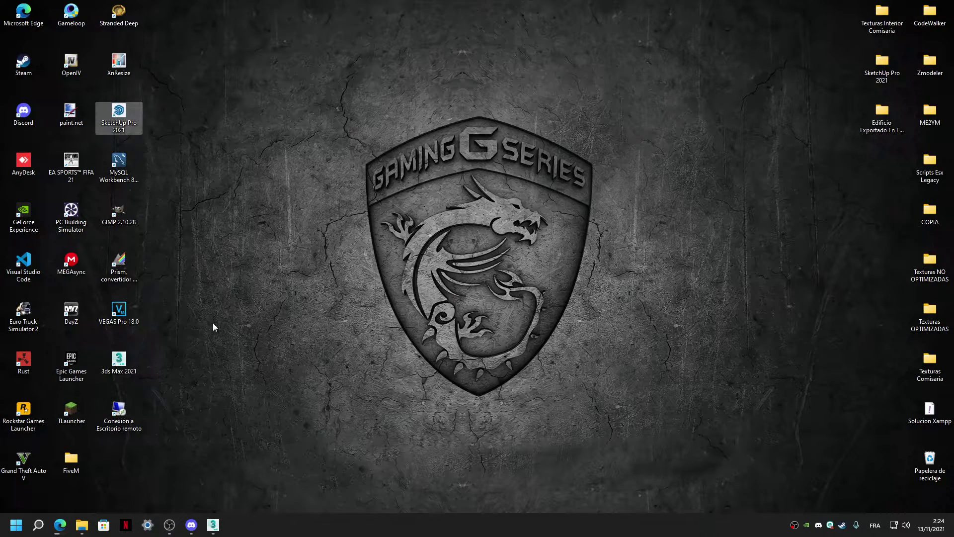
- Restore 3ds Max and enlarge the Perspective viewport by collapsing the Top, Left and Front views
left_click(213, 524)
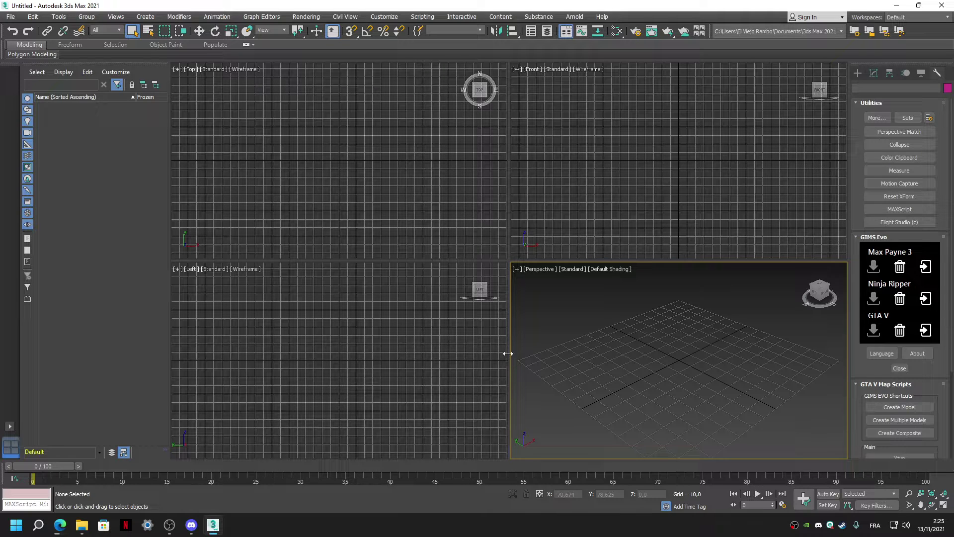
left_click_drag(144, 386, 149, 385)
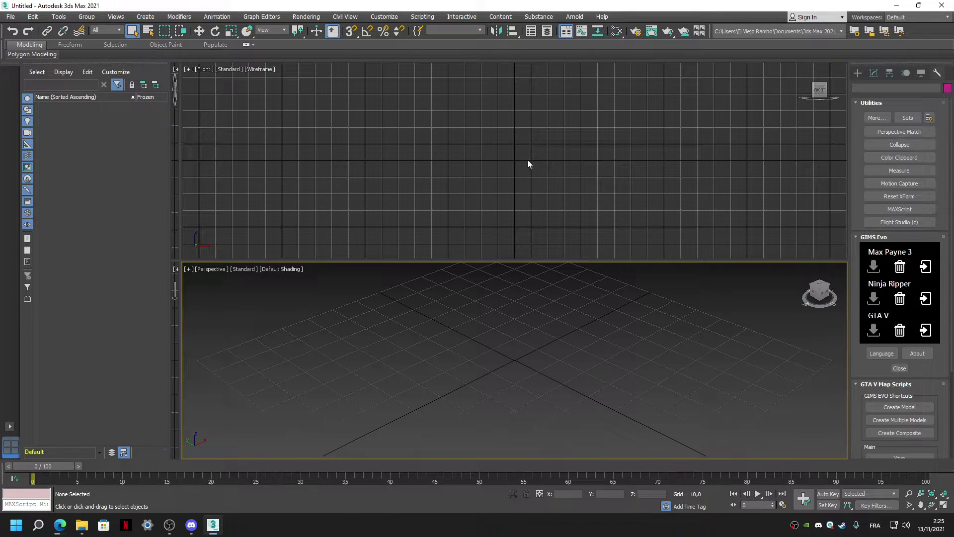
left_click_drag(437, 260, 432, 74)
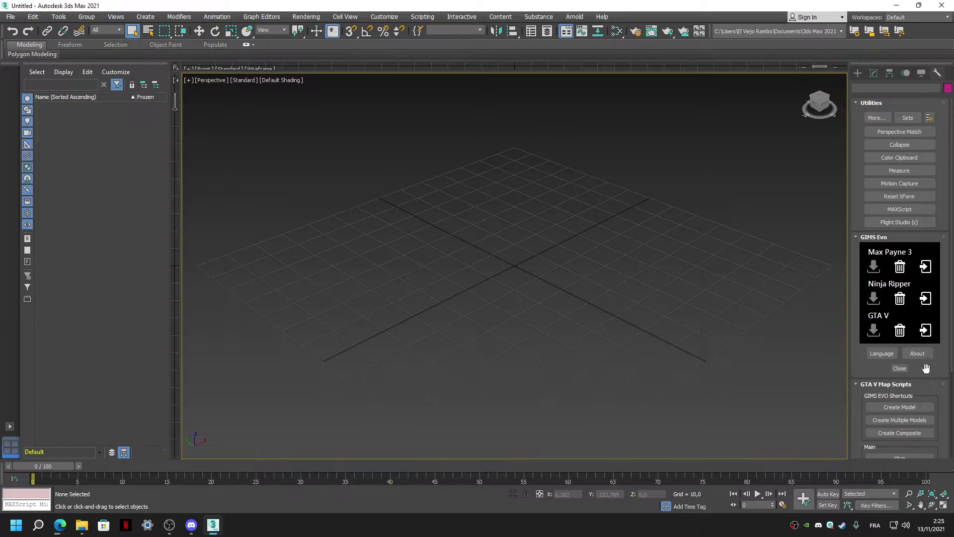
- Open the GIMS Evo GTA V tools and start a model import
left_click(925, 332)
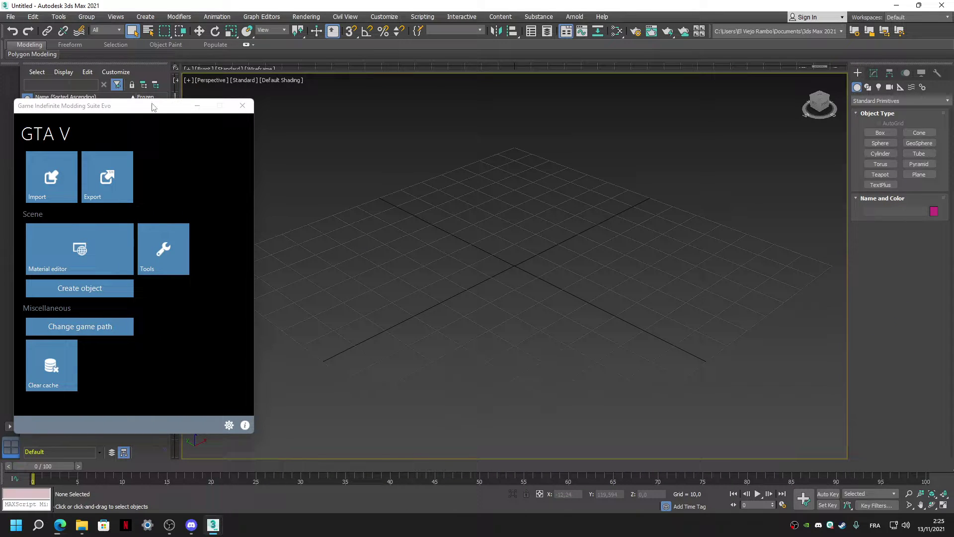
mouse_move(151, 106)
left_mouse_down()
mouse_move(160, 152)
mouse_move(143, 152)
left_mouse_up()
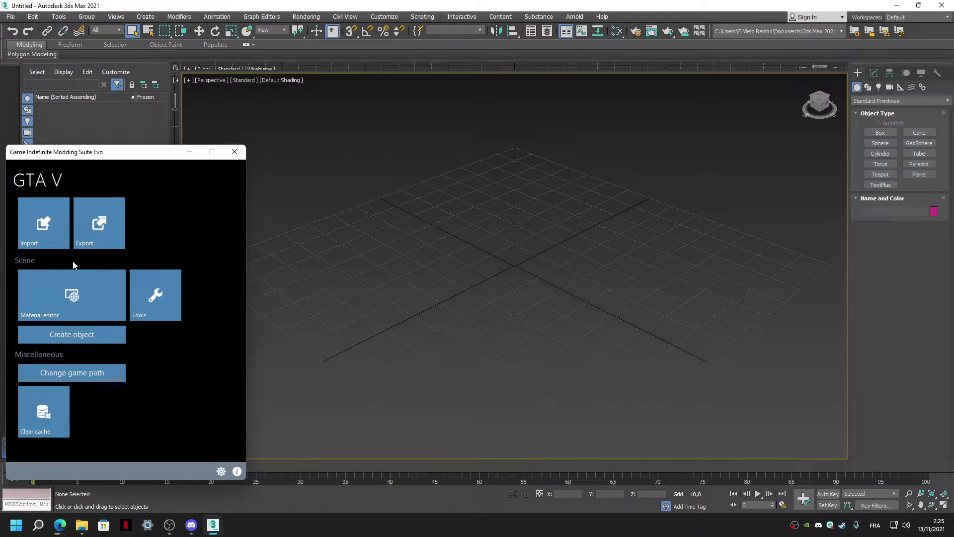
left_click(56, 231)
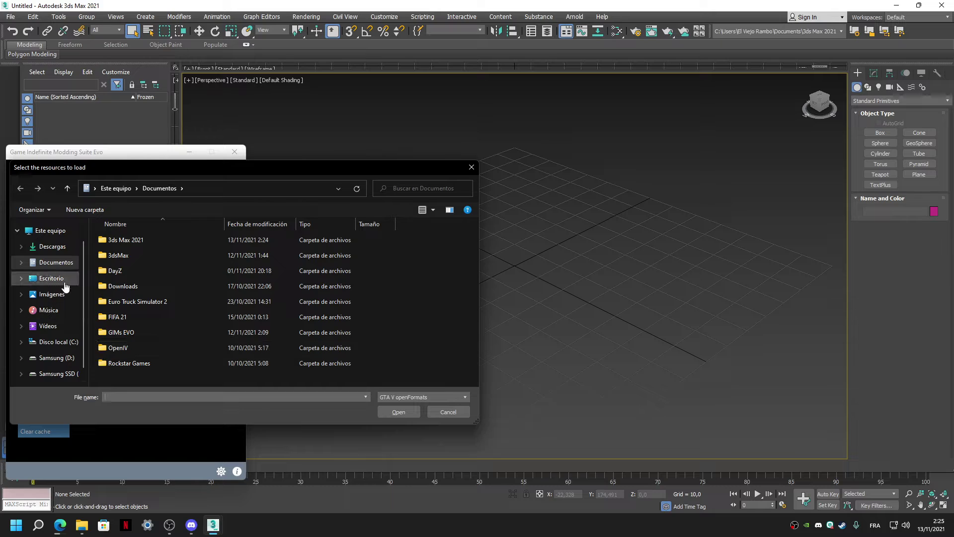
- Choose kt1_08_bld.odr from the exported building folder on the desktop (Escritorio)
left_click(64, 283)
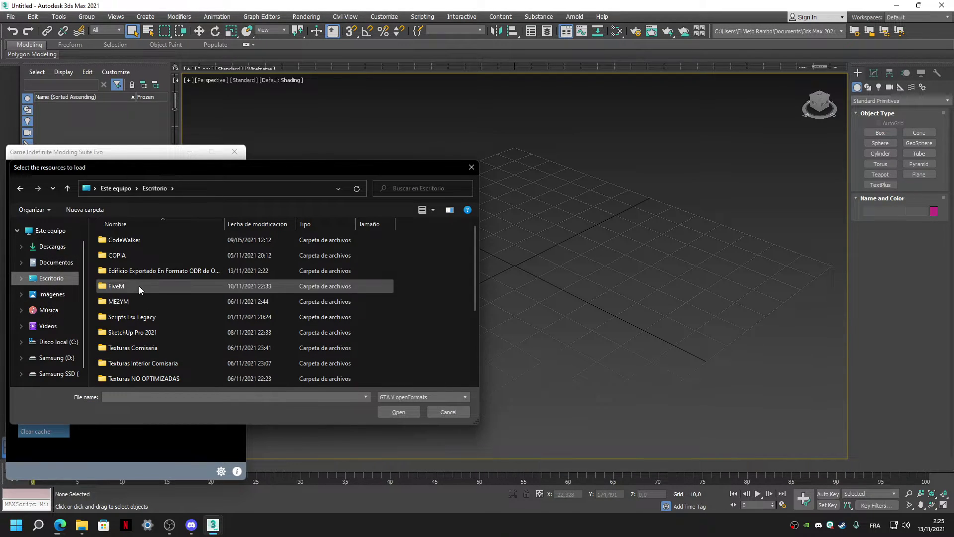
double_click(135, 272)
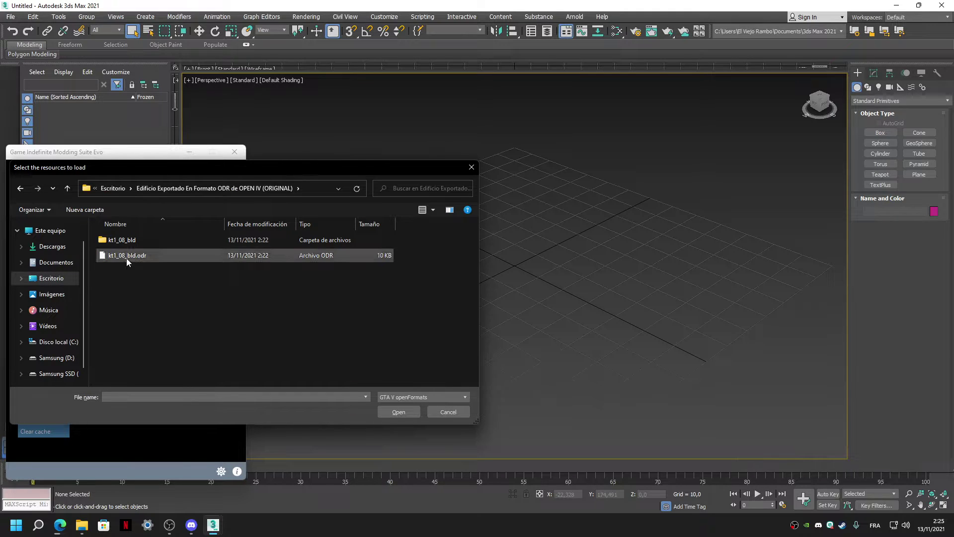
double_click(127, 255)
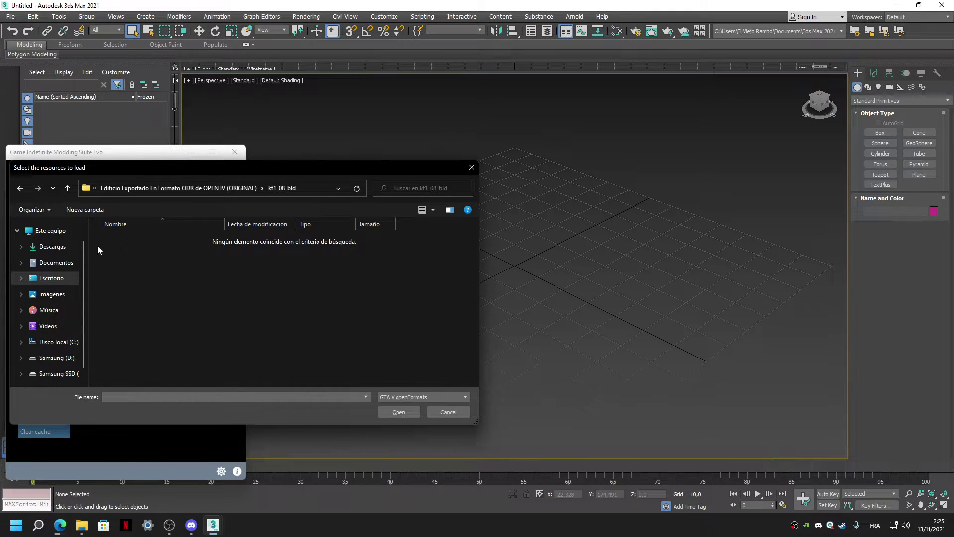
left_click(20, 188)
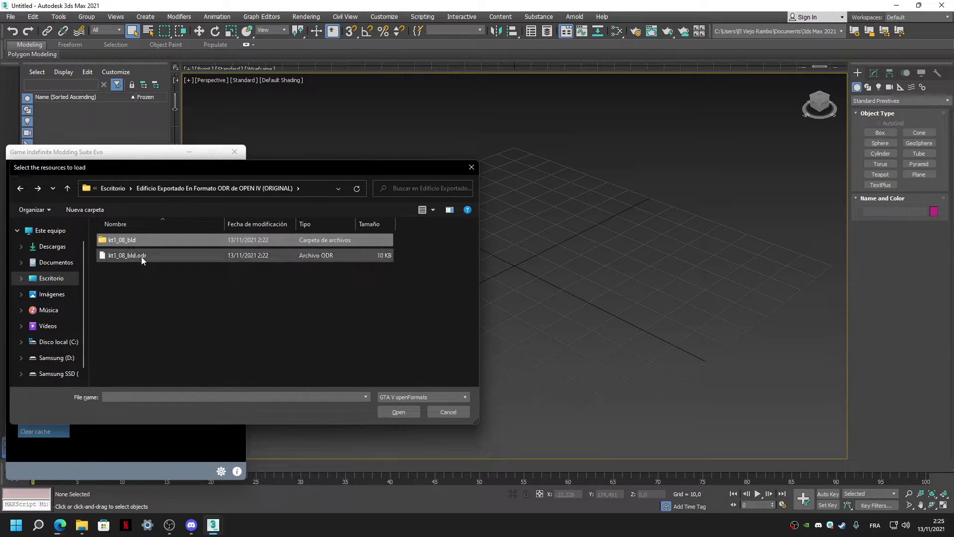
key("Down")
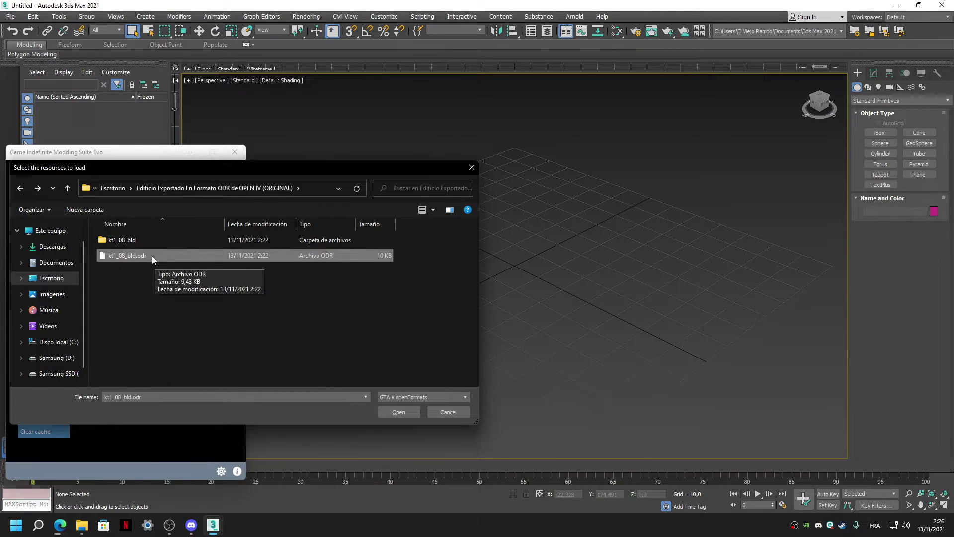
left_click(398, 413)
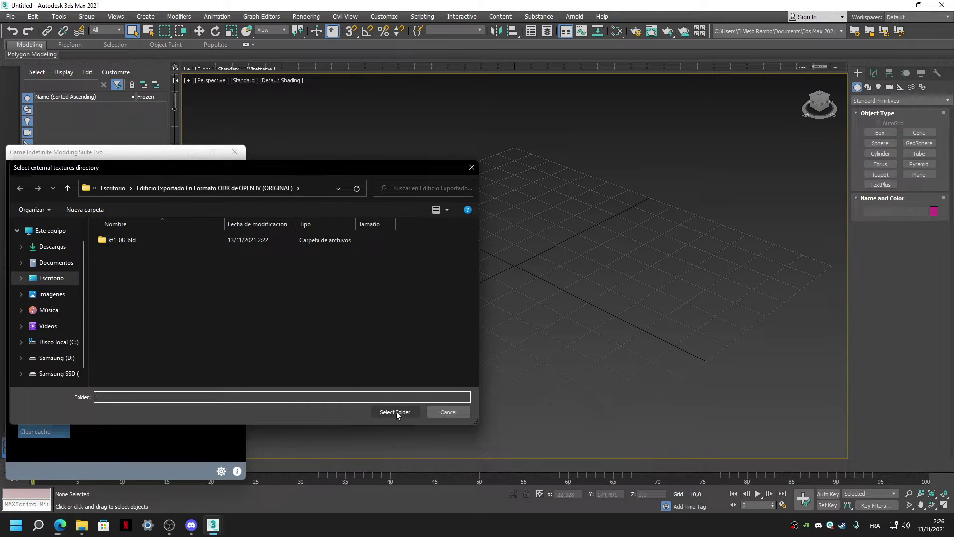
- Make the desktop folder 'Edificio exportado desde 3ds max' and enter it as the textures directory
left_click(51, 278)
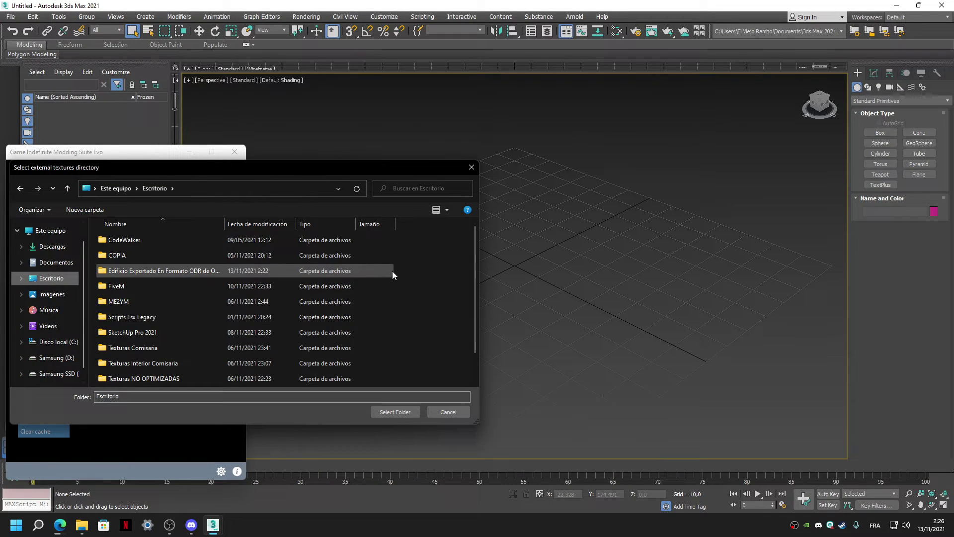
right_click(417, 269)
mouse_move(461, 374)
left_click(599, 373)
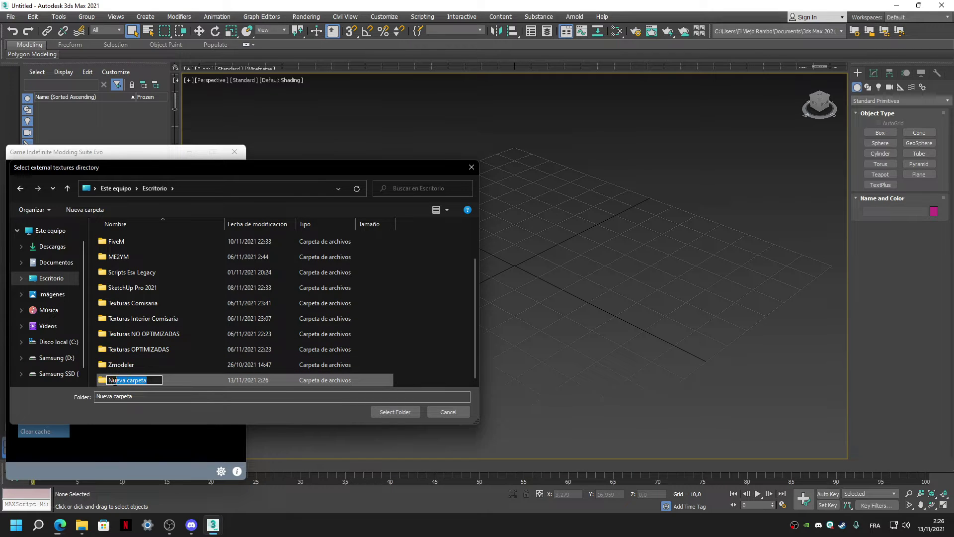
key("BackSpace")
type("E")
type("dificio")
type(" exportado d")
type("esde 3d")
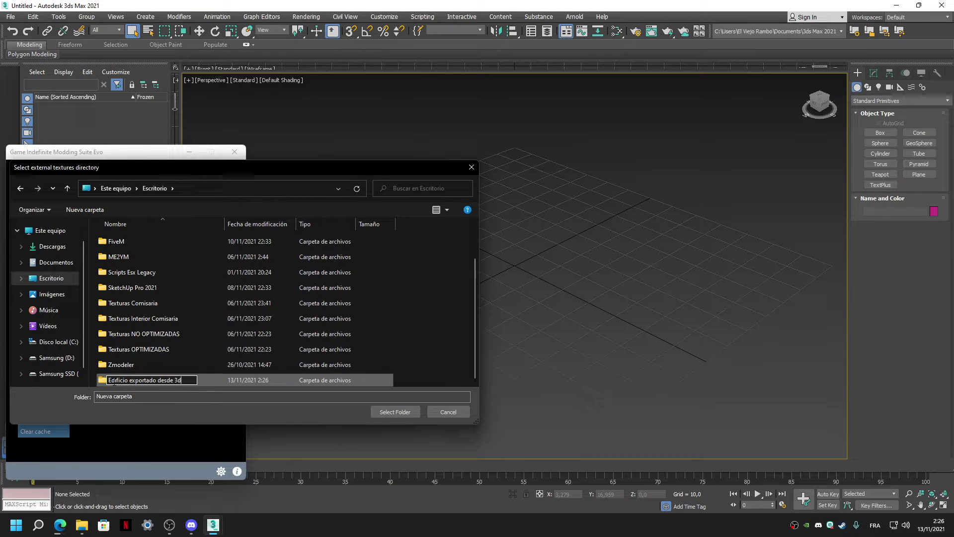
type("s max")
key("Return")
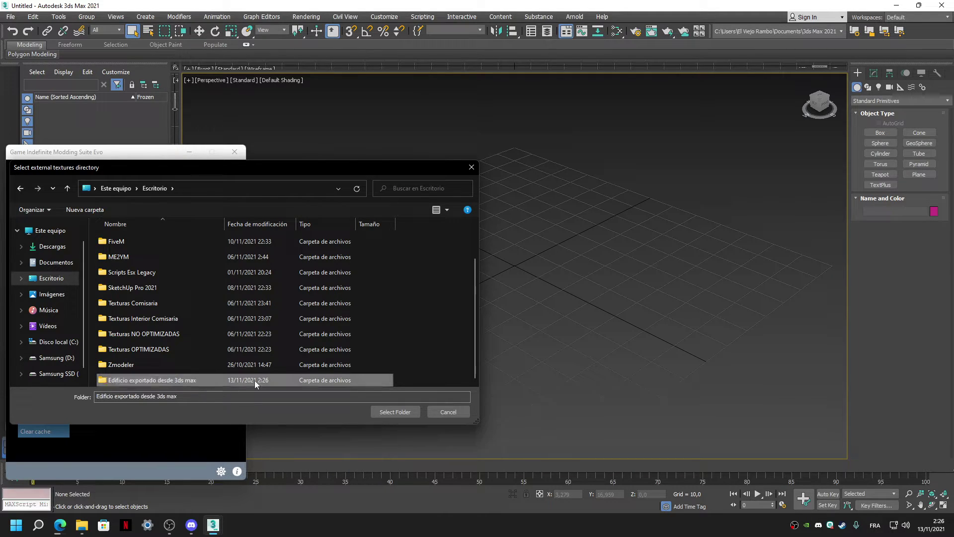
double_click(255, 380)
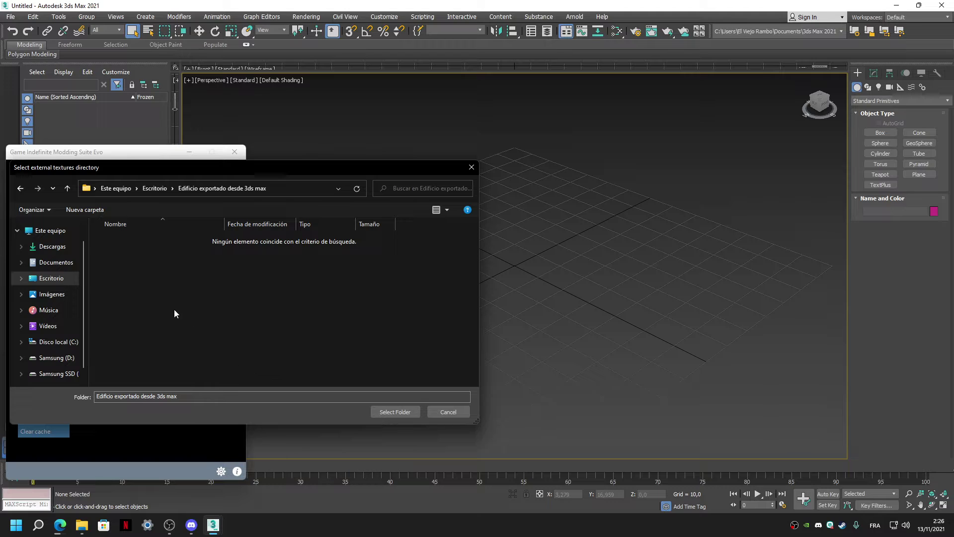
- Import kt1_08_bld into the scene, close the report and GIMS window, and zoom extents
left_click(385, 412)
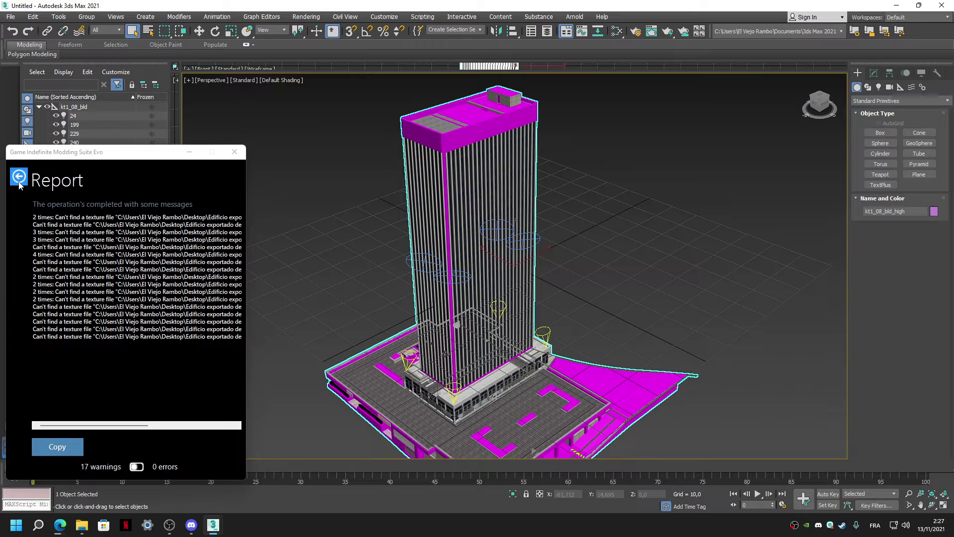
left_click(149, 284)
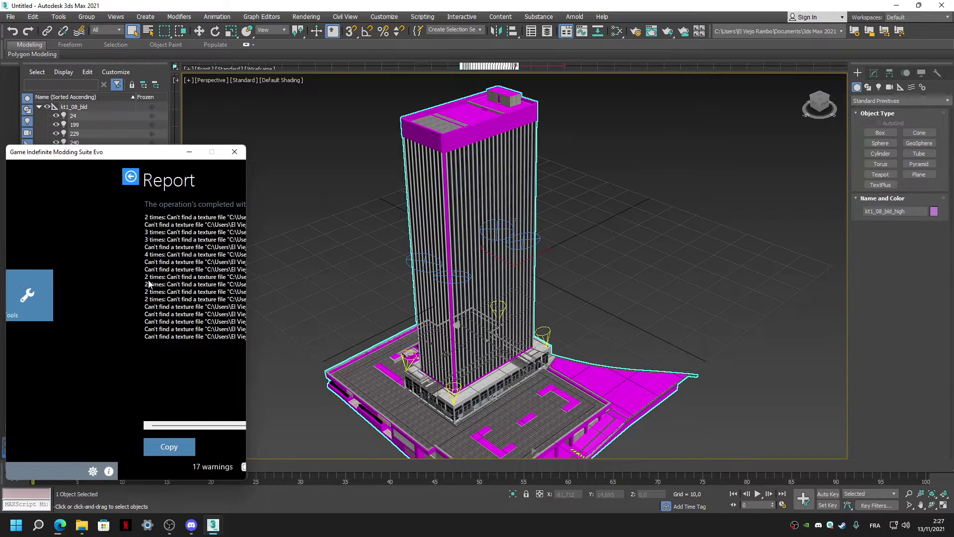
left_click(189, 151)
left_click(931, 493)
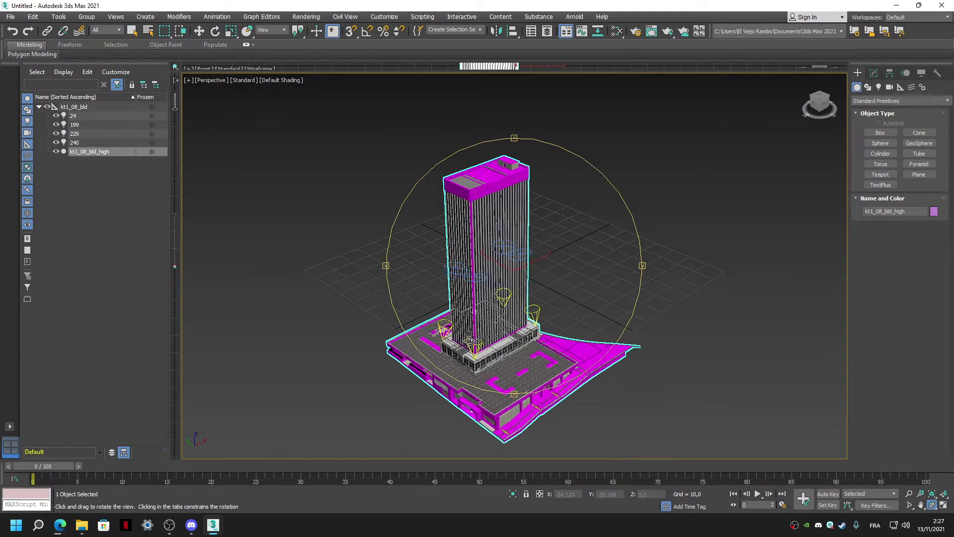
- Orbit around the kt1_08_bld tower to view its base, wide face and top
mouse_move(448, 258)
left_mouse_down()
mouse_move(420, 326)
mouse_move(515, 328)
mouse_move(588, 359)
mouse_move(683, 360)
mouse_move(459, 361)
mouse_move(522, 305)
mouse_move(415, 312)
left_mouse_up()
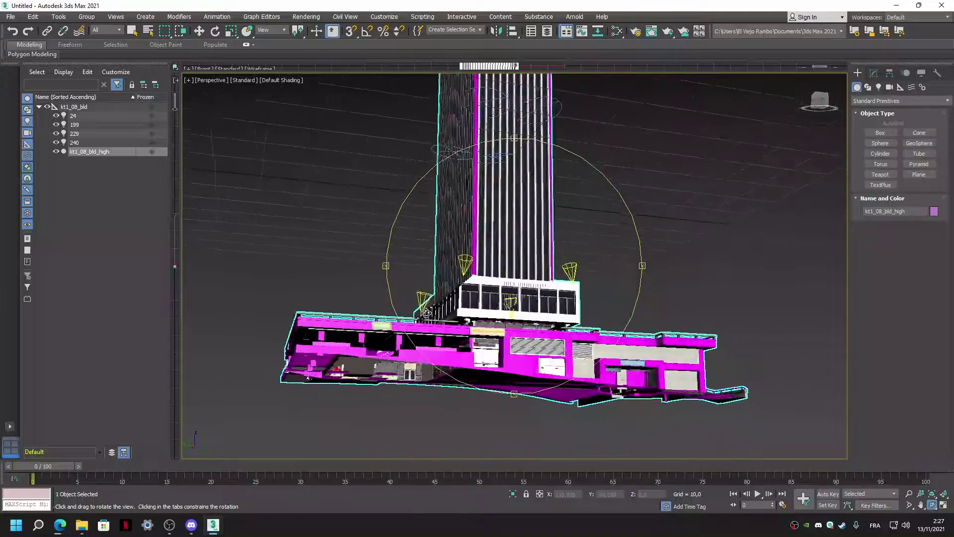
mouse_move(415, 312)
left_mouse_down()
mouse_move(546, 299)
mouse_move(525, 273)
mouse_move(507, 280)
left_mouse_up()
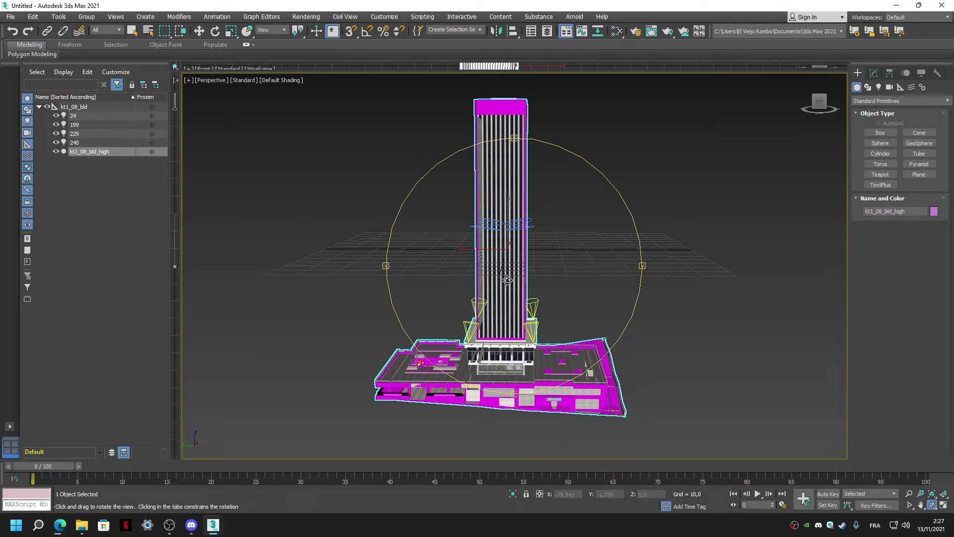
mouse_move(473, 322)
left_mouse_down()
mouse_move(394, 346)
mouse_move(544, 322)
mouse_move(558, 294)
mouse_move(694, 312)
mouse_move(571, 325)
mouse_move(530, 350)
mouse_move(530, 334)
left_mouse_up()
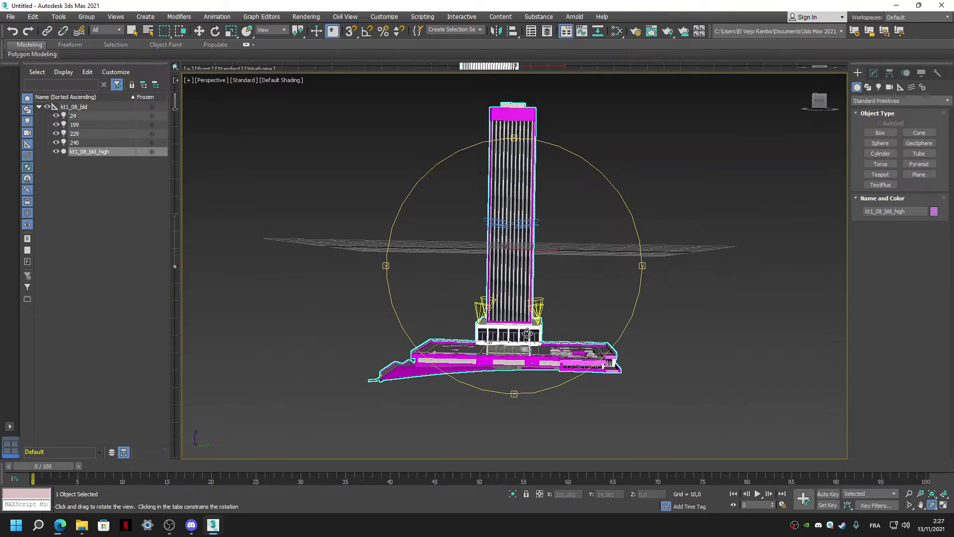
mouse_move(477, 351)
left_mouse_down()
mouse_move(511, 313)
mouse_move(432, 289)
left_mouse_up()
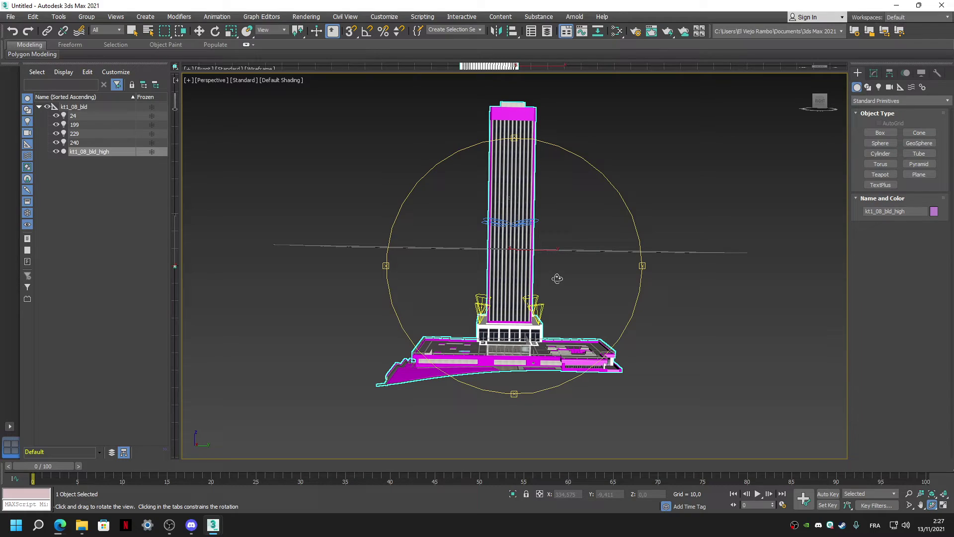
mouse_move(557, 279)
left_mouse_down()
mouse_move(503, 283)
mouse_move(629, 271)
left_mouse_up()
mouse_move(498, 266)
left_mouse_down()
mouse_move(488, 271)
mouse_move(494, 265)
left_mouse_up()
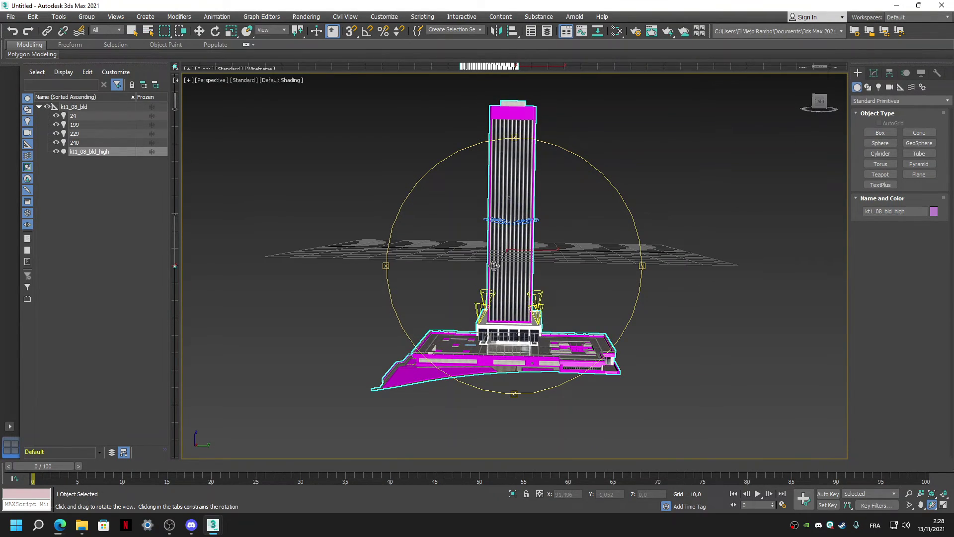